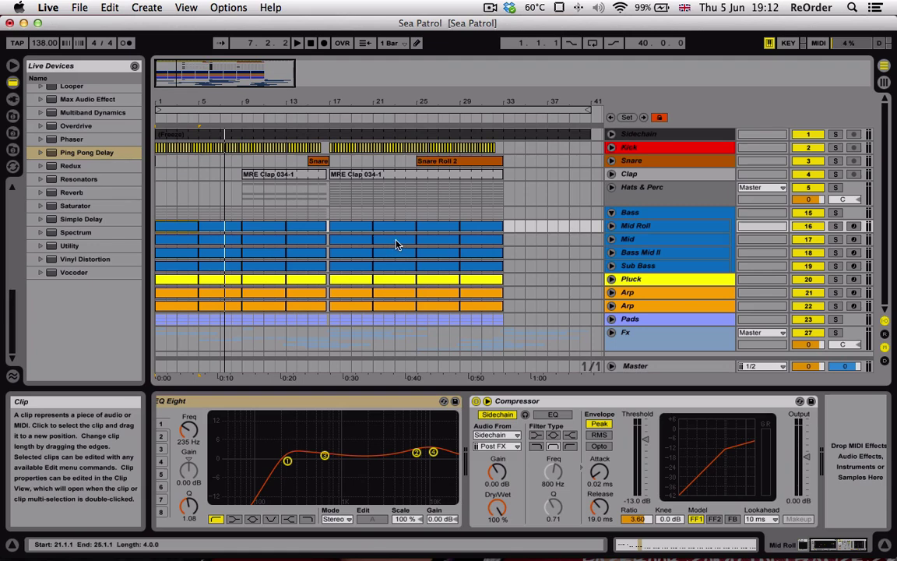
Play the arrangement from bar 1 and unfold the Mid Roll track
click(490, 243)
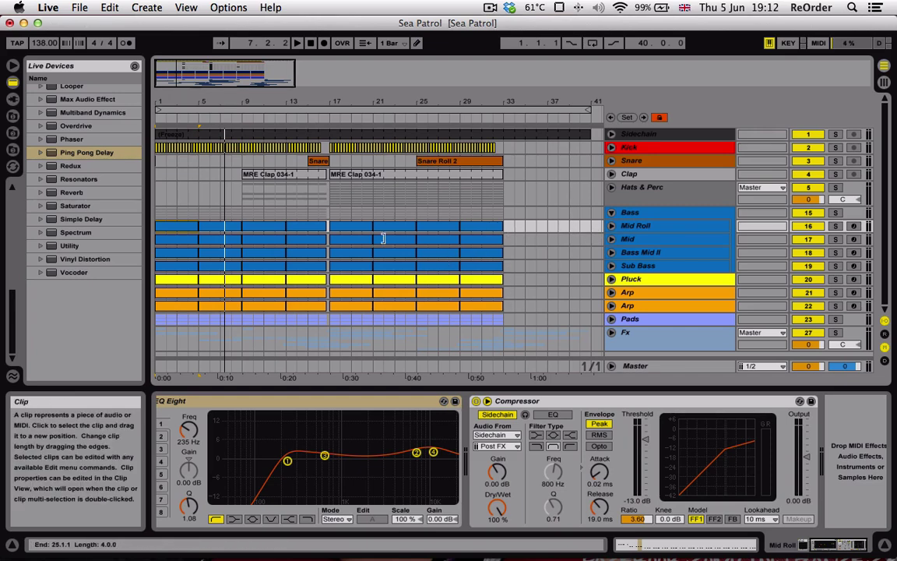
key(space)
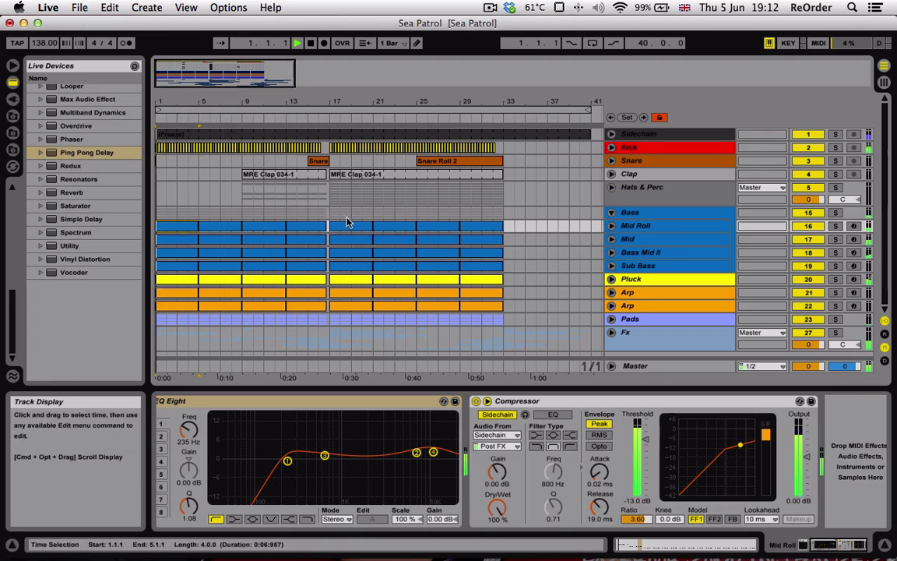
click(611, 225)
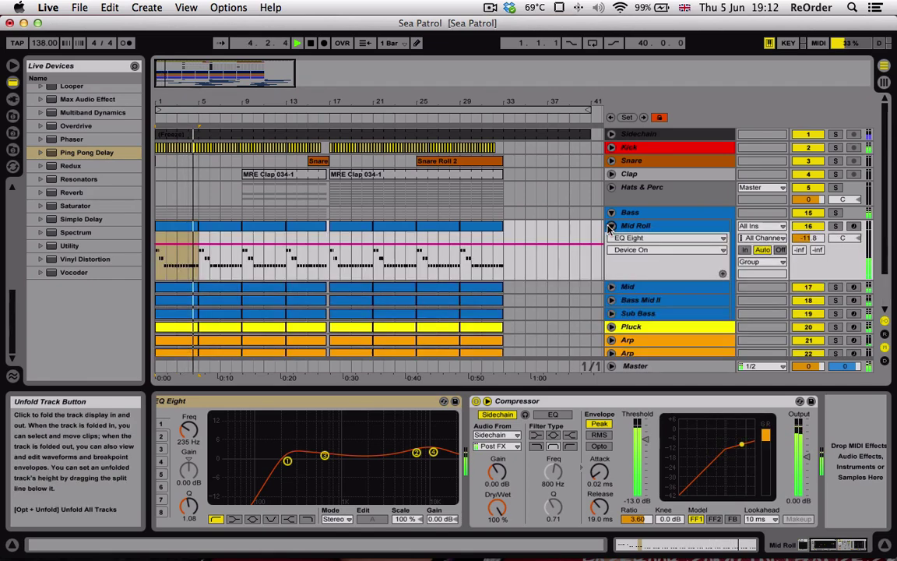
Show the device chains of the Mid, Bass Mid II and Sub Bass tracks, and switch on the Sub Bass track's Compressor
click(640, 287)
scroll(640, 287, down, 3)
click(638, 299)
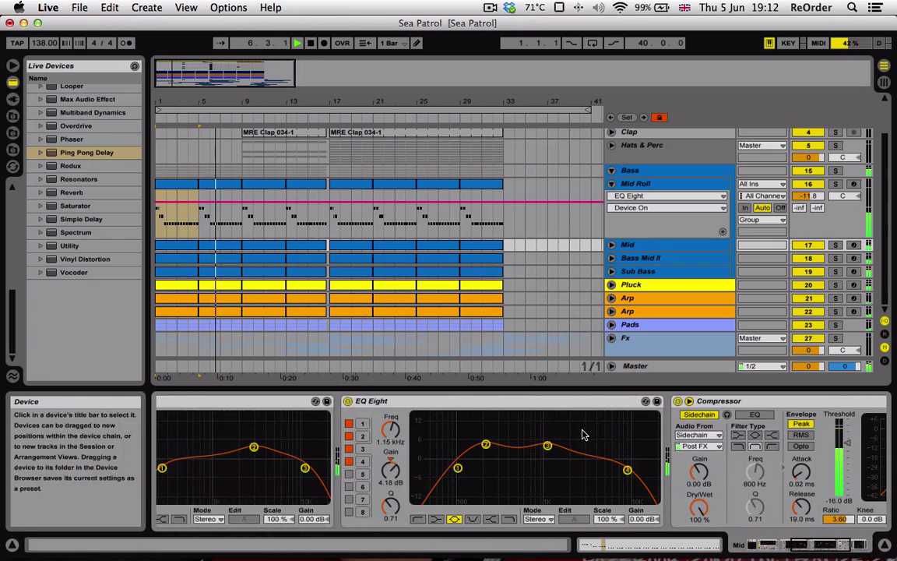
click(637, 260)
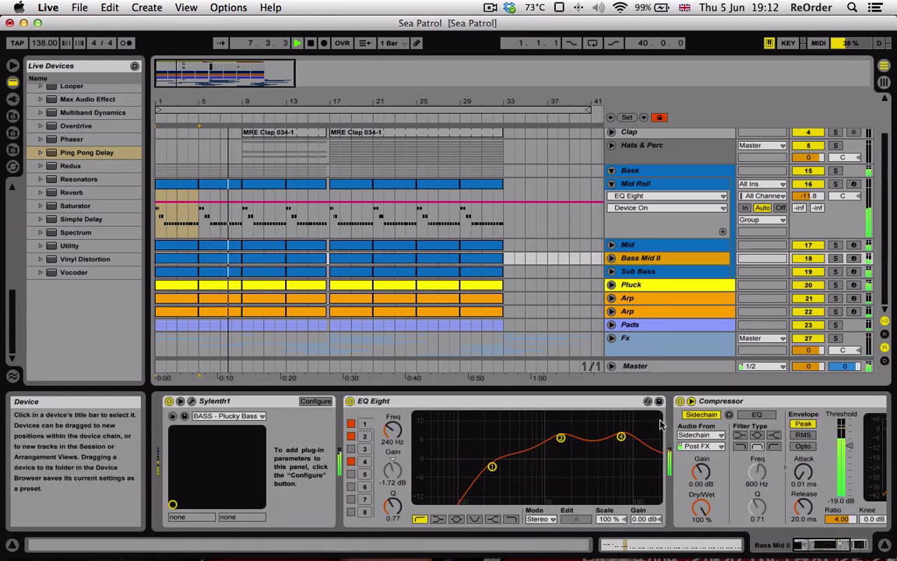
click(637, 271)
scroll(576, 436, right, 3)
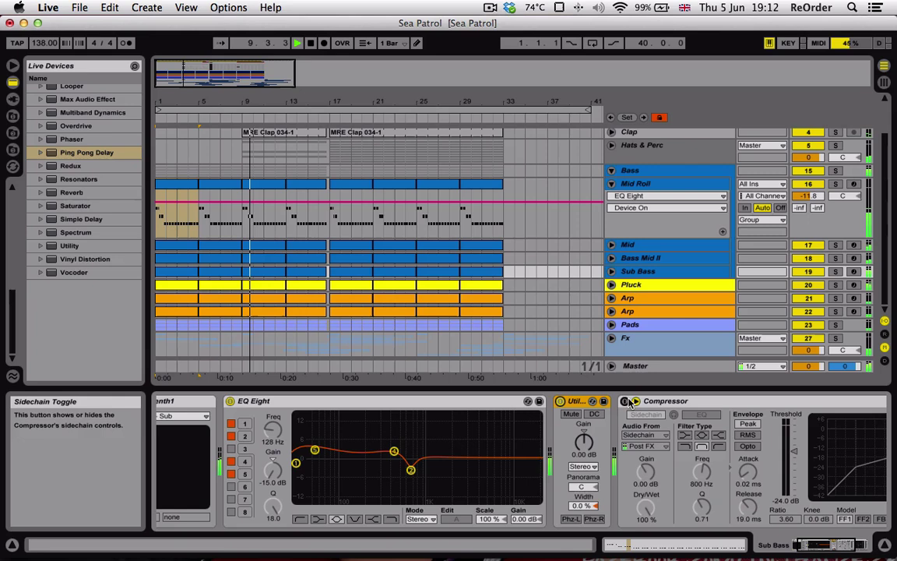
click(625, 401)
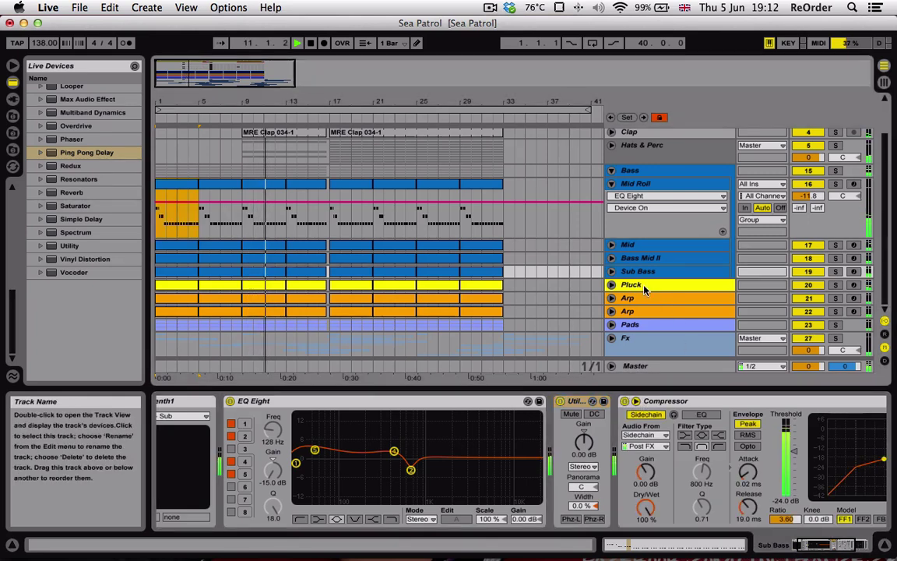
Examine the device chains of the Pluck and Arp tracks and the Compressor on the Pads group
click(645, 285)
scroll(656, 436, right, 3)
scroll(657, 425, left, 3)
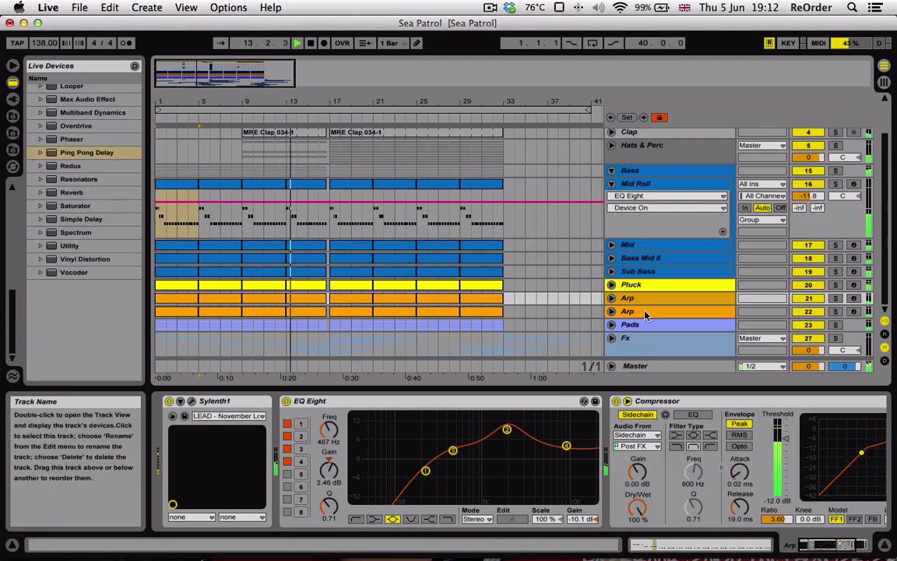
click(632, 326)
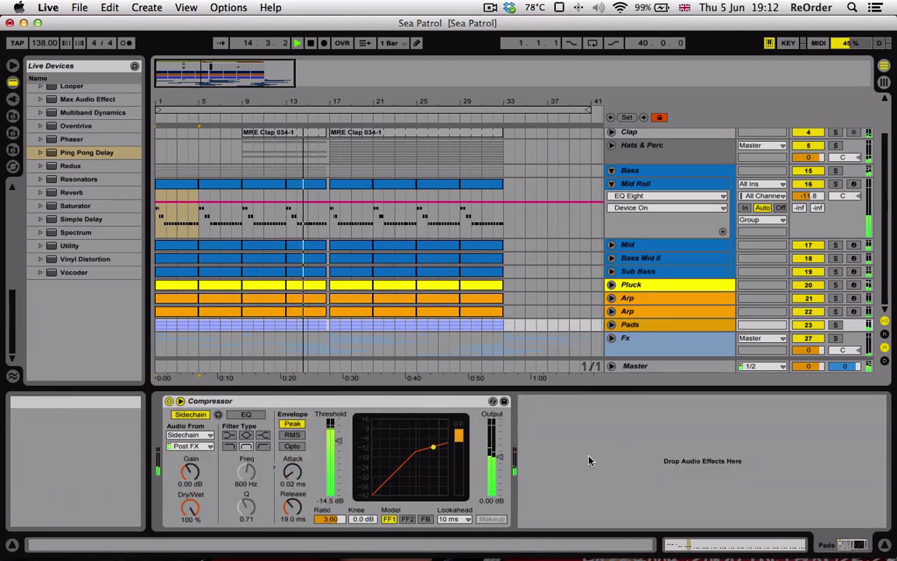
scroll(615, 342, up, 1)
scroll(613, 335, down, 1)
Unfold the Pads group and inspect the devices on Pad Bottom, Pad add and Pad Top
click(612, 327)
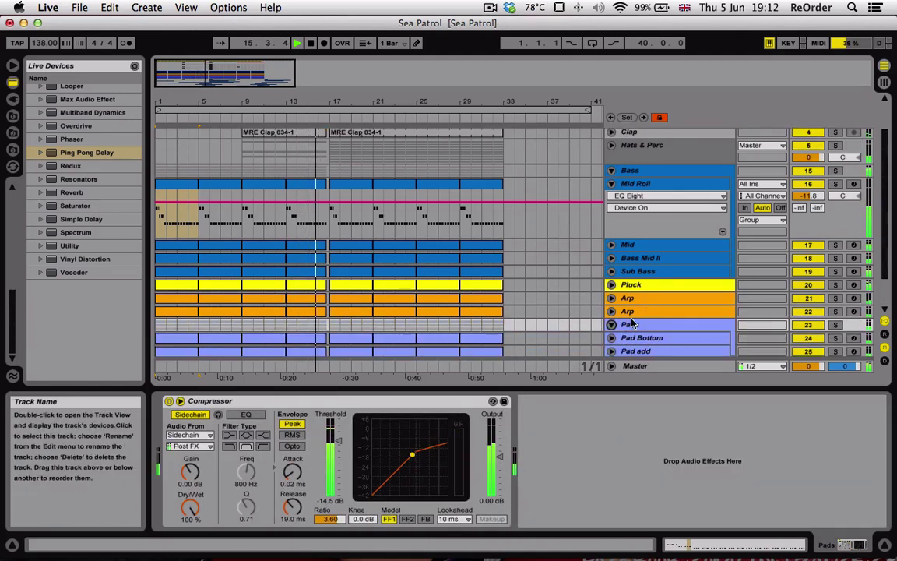
scroll(613, 330, down, 2)
click(635, 297)
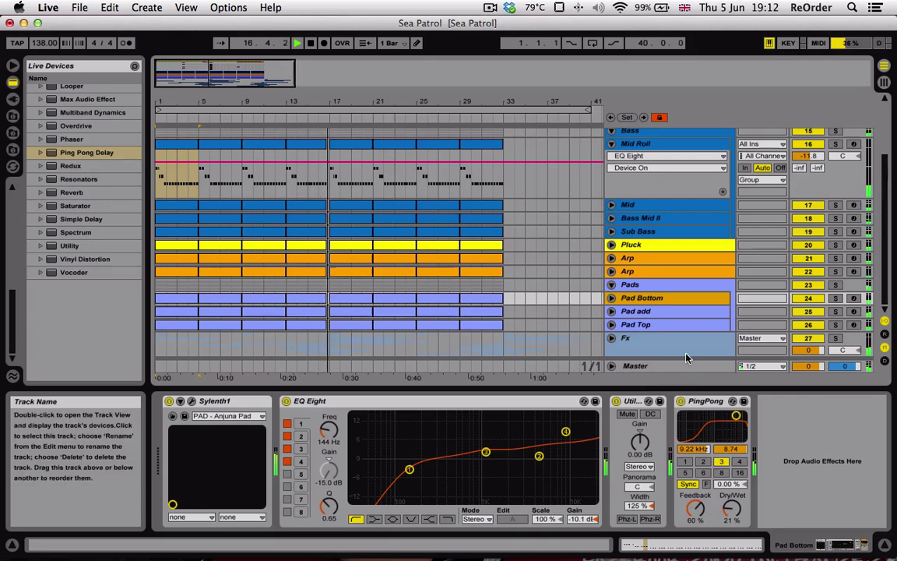
click(644, 313)
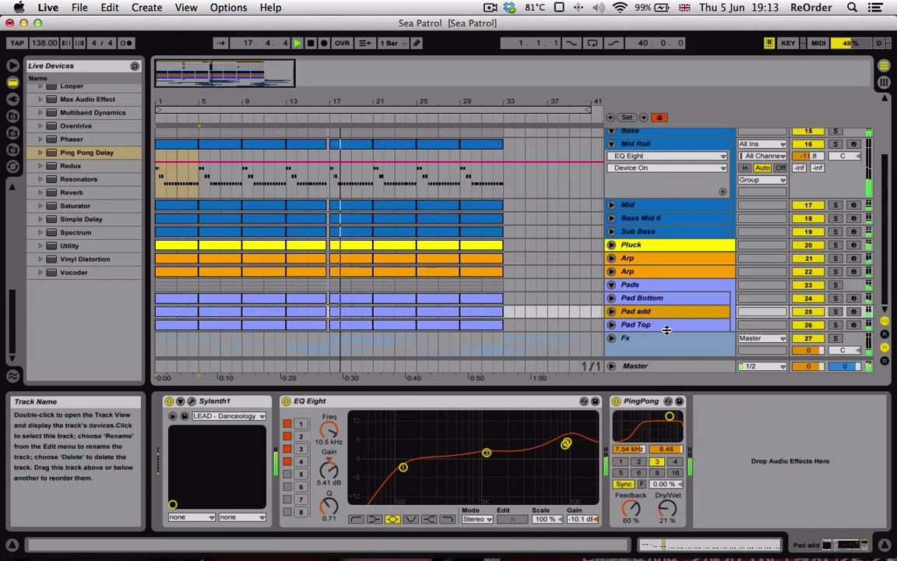
click(652, 328)
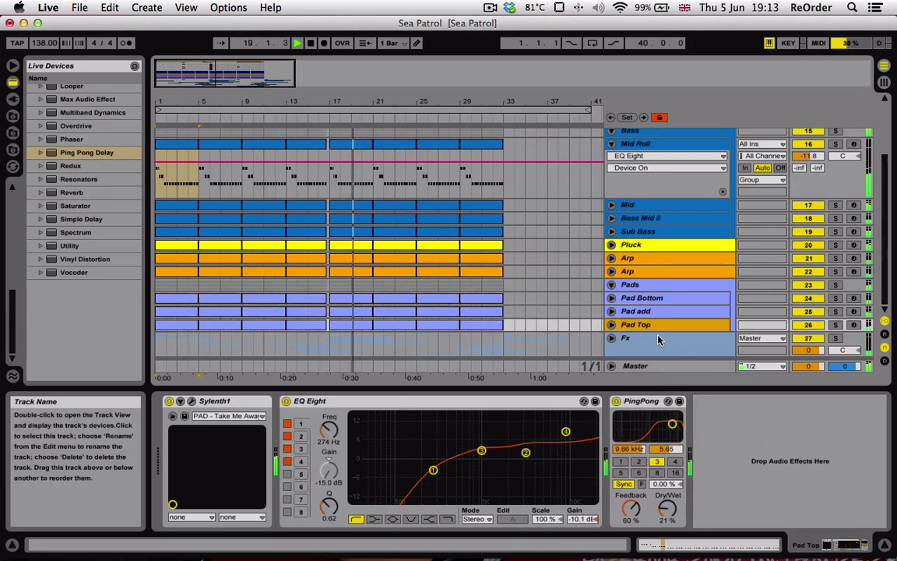
scroll(615, 320, up, 3)
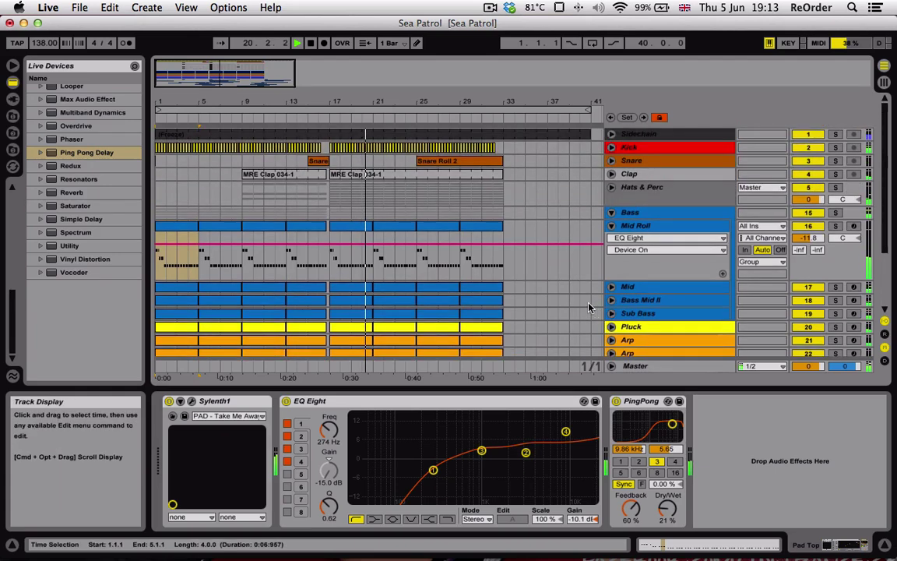
Enlarge the Bass group track and display its EQ Eight 4 Frequency A automation envelope
click(638, 212)
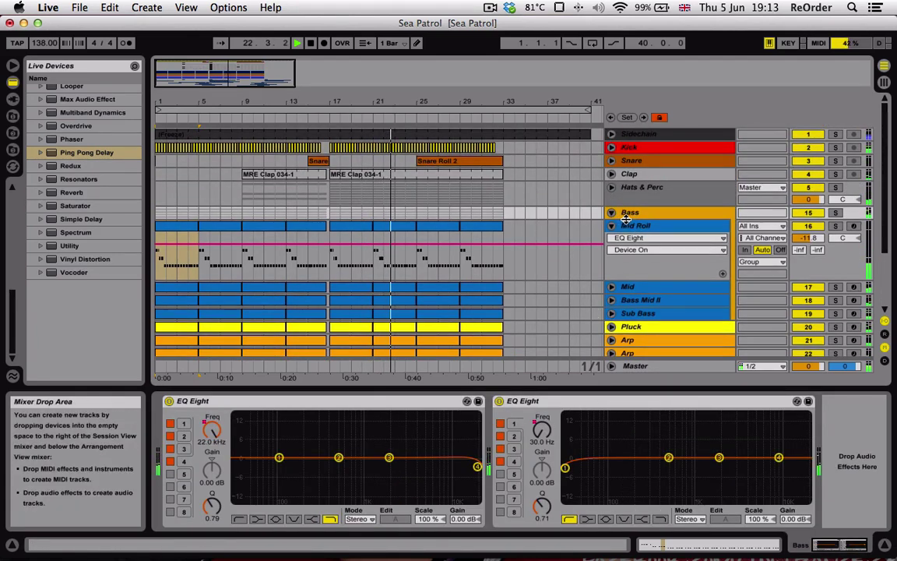
drag(627, 219, 627, 271)
click(667, 224)
click(634, 238)
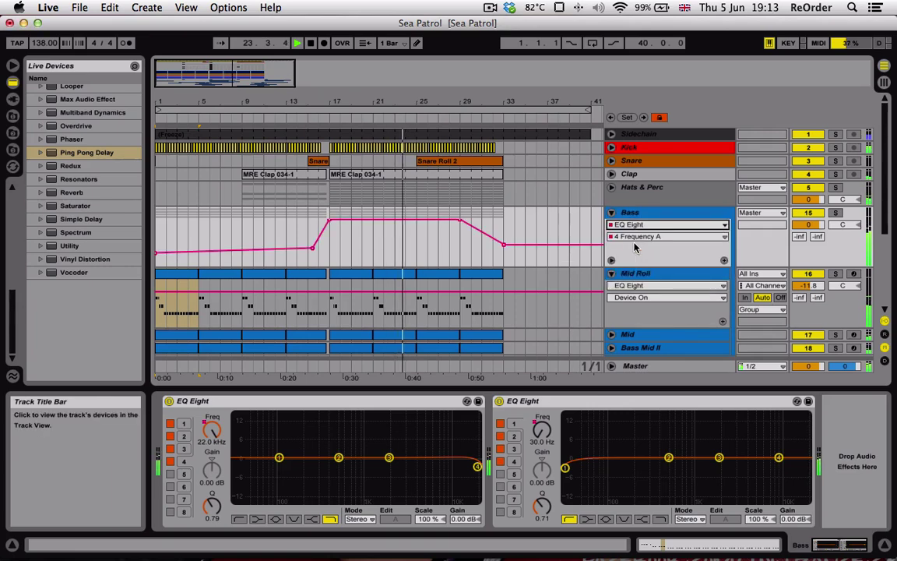
Display the EQ Eight 1 Frequency A automation envelope on the Bass group track
click(633, 238)
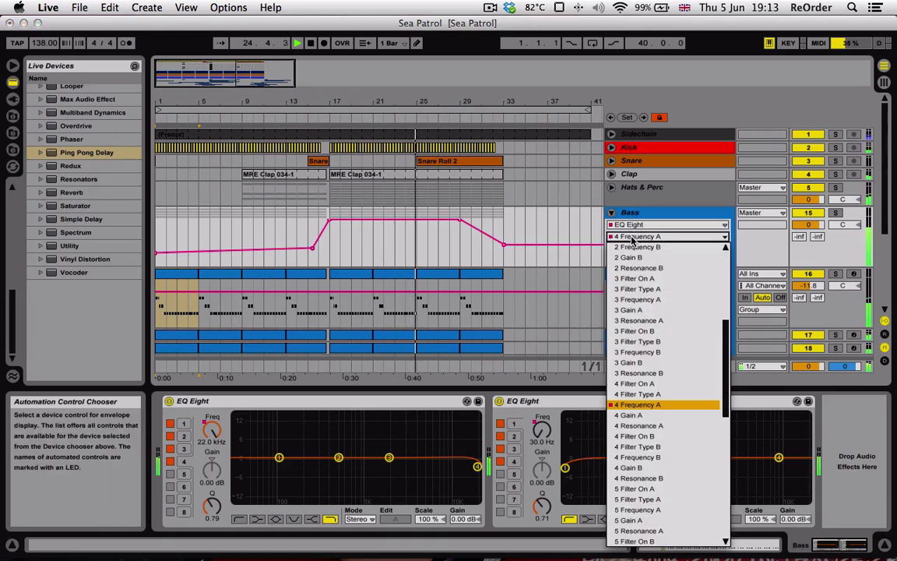
click(632, 236)
click(667, 224)
click(635, 246)
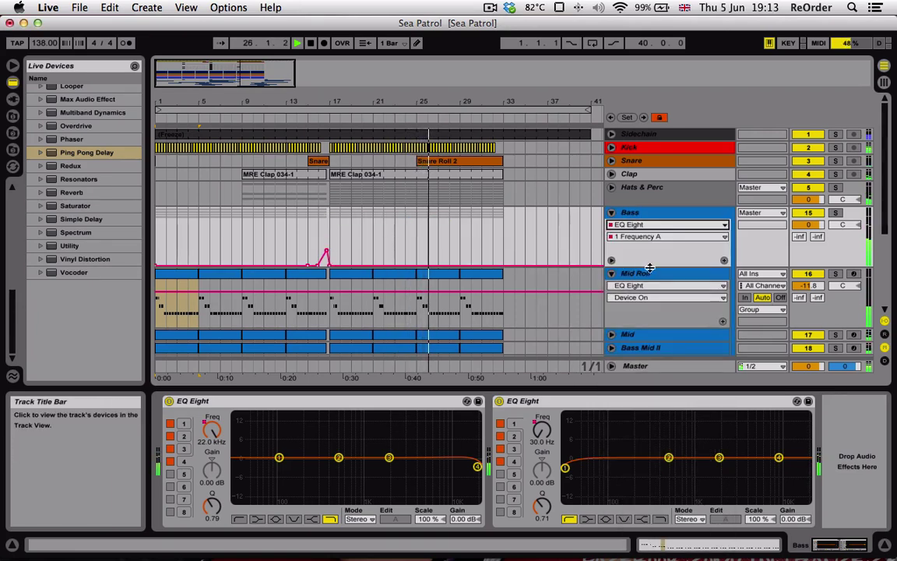
Unfold the Mid, Bass Mid II and Sub Bass tracks inside the Bass group
scroll(649, 267, down, 5)
click(612, 236)
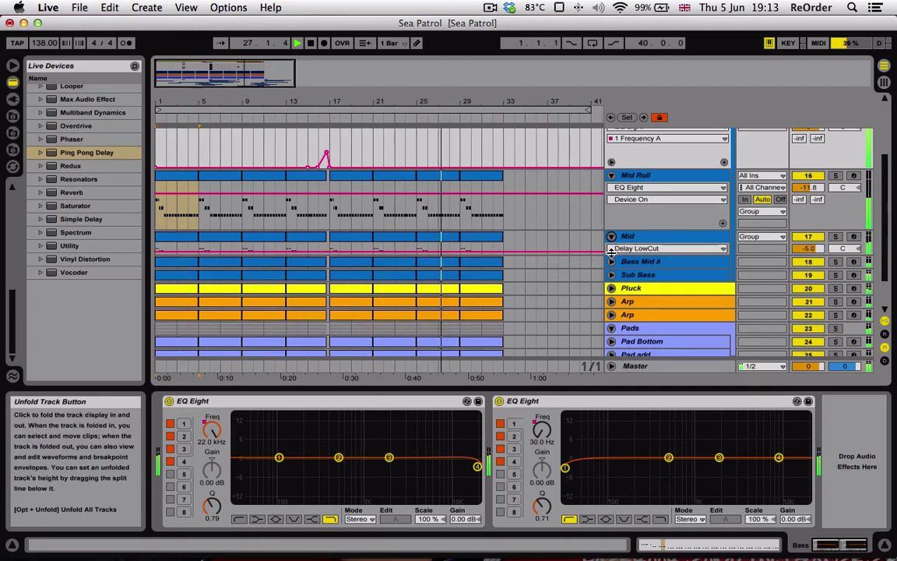
click(611, 262)
click(612, 287)
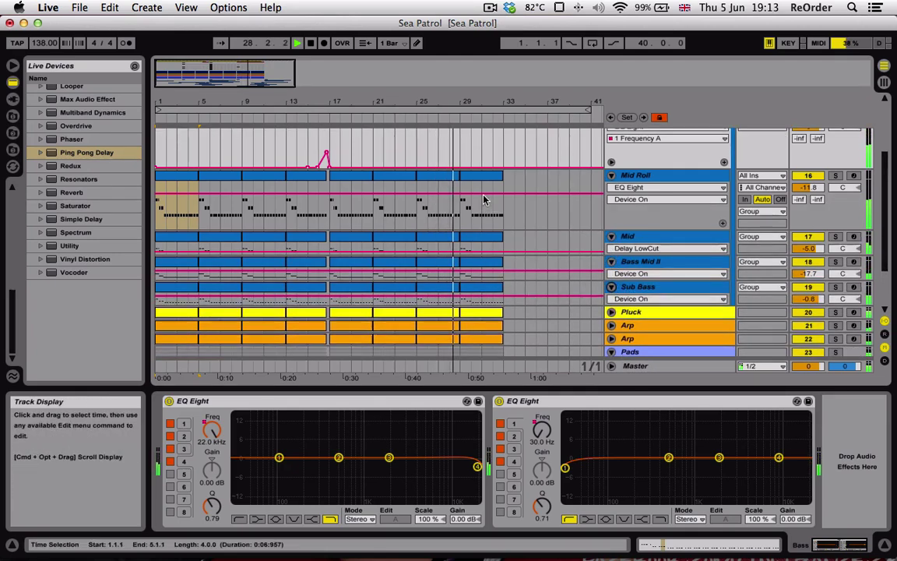
Select the last Mid Roll clip, then open the notes of the last Pad add clip at bar 29
scroll(482, 186, down, 1)
click(480, 176)
scroll(476, 321, down, 4)
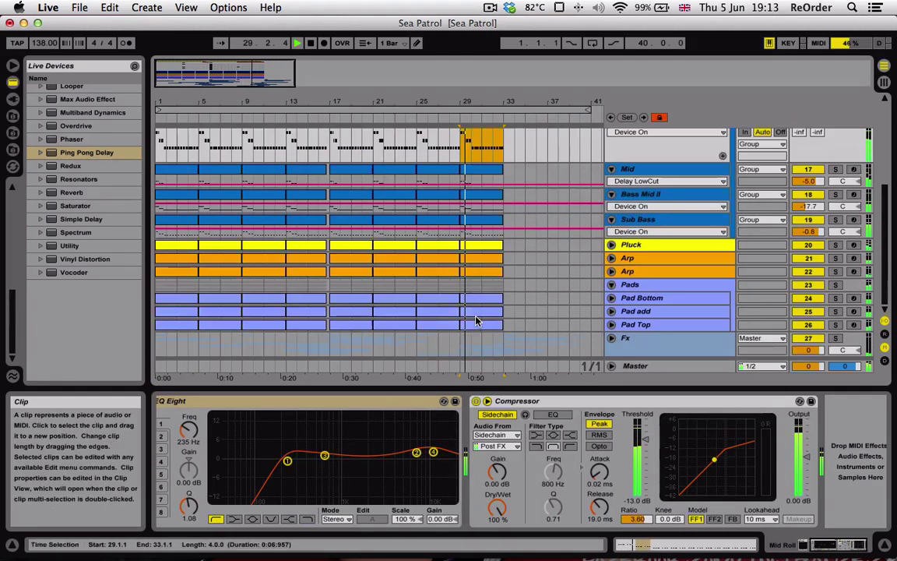
double_click(488, 310)
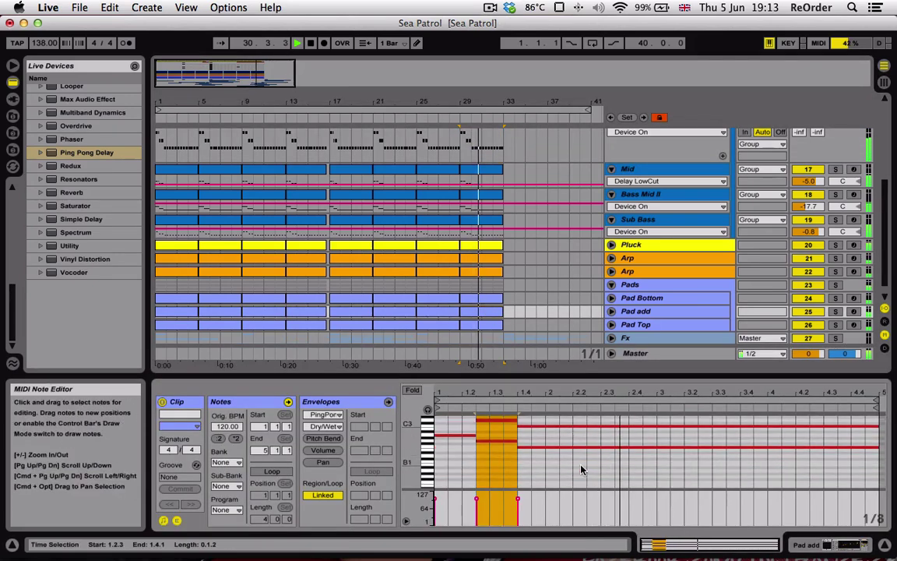
scroll(580, 470, up, 3)
Check the Pad add track's automation lanes and fold the track again
click(611, 311)
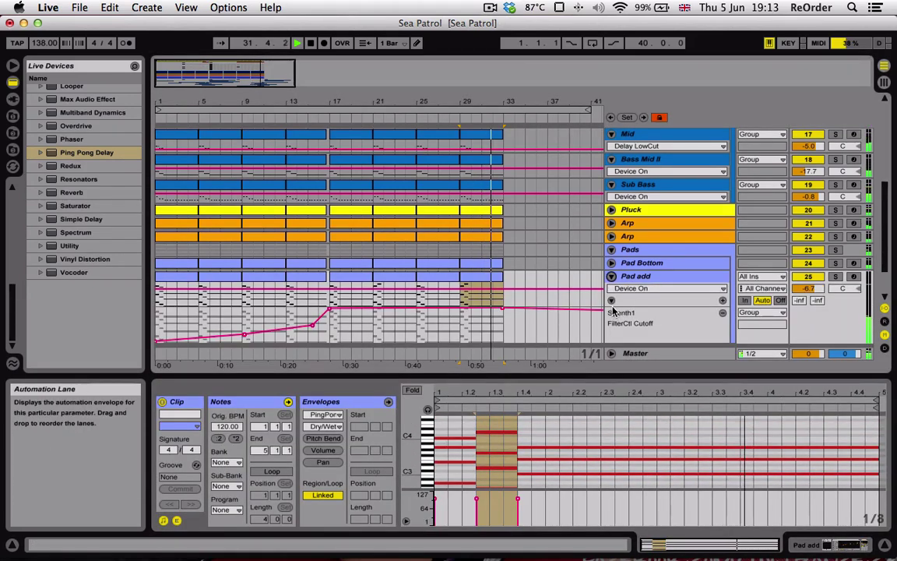
click(611, 276)
scroll(610, 213, up, 1)
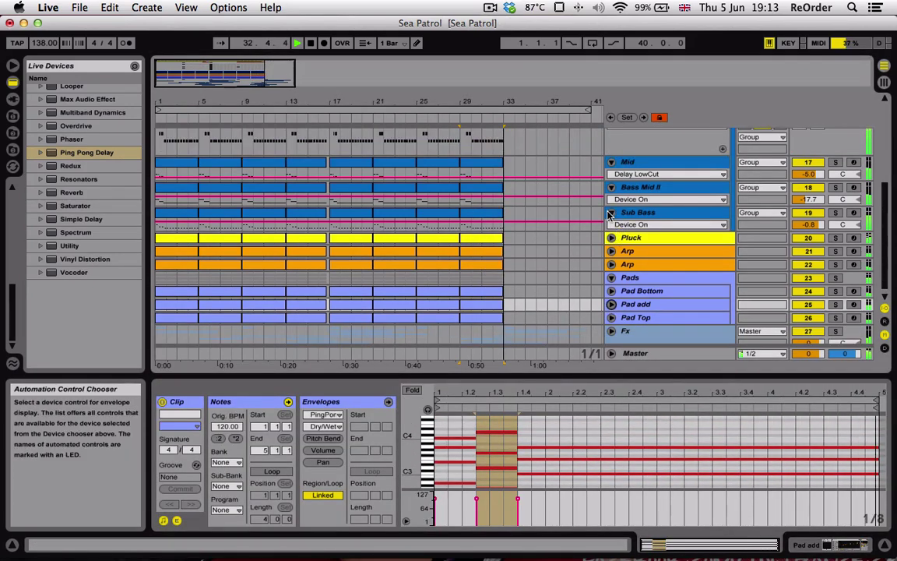
Fold the Sub Bass, Bass Mid II, Mid Roll and Mid tracks
click(611, 213)
click(611, 187)
scroll(612, 205, up, 2)
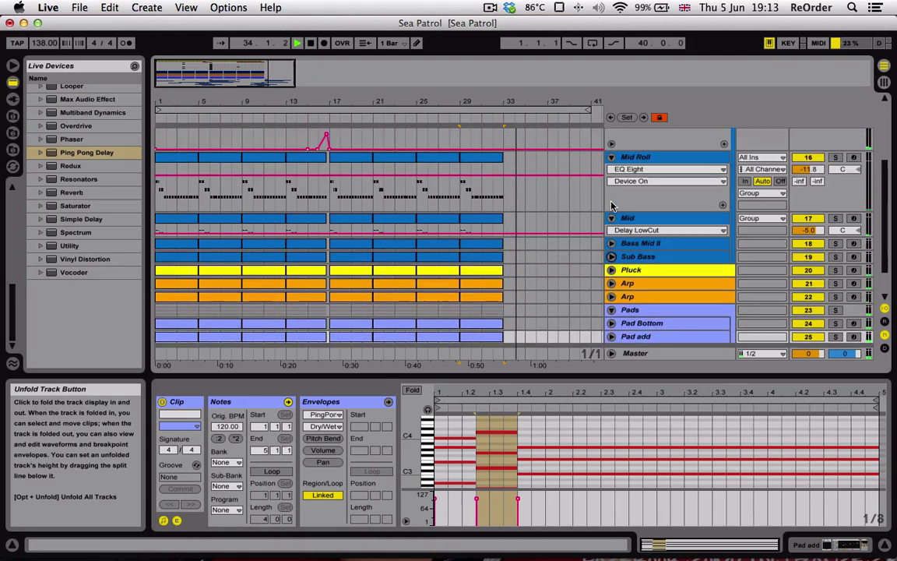
scroll(612, 205, up, 2)
click(612, 198)
click(611, 212)
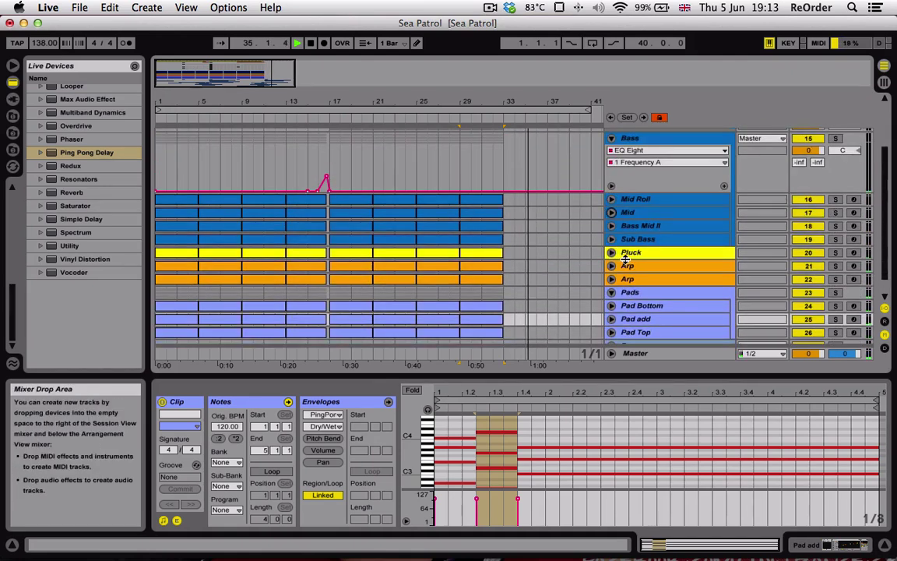
scroll(623, 257, up, 3)
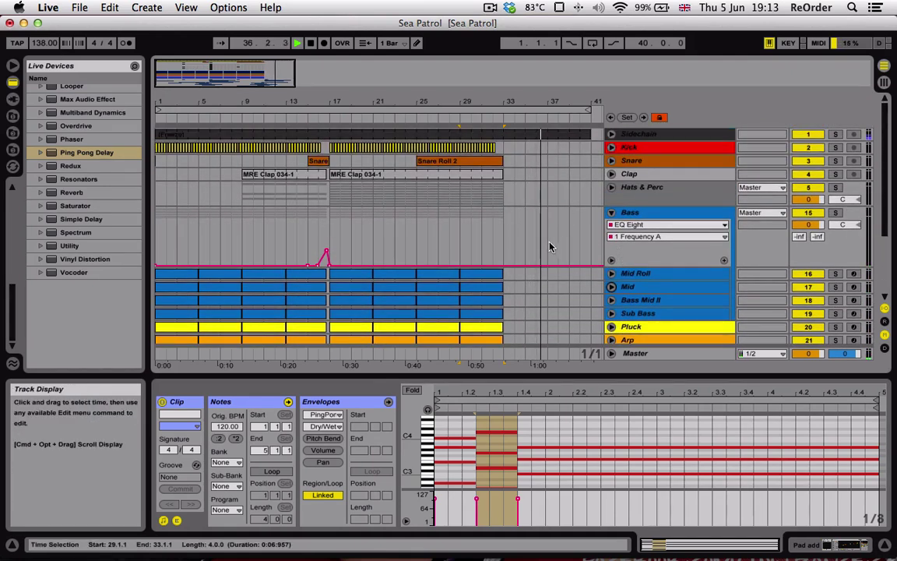
Set the insertion point to bar 17 and solo the Bass group
click(308, 264)
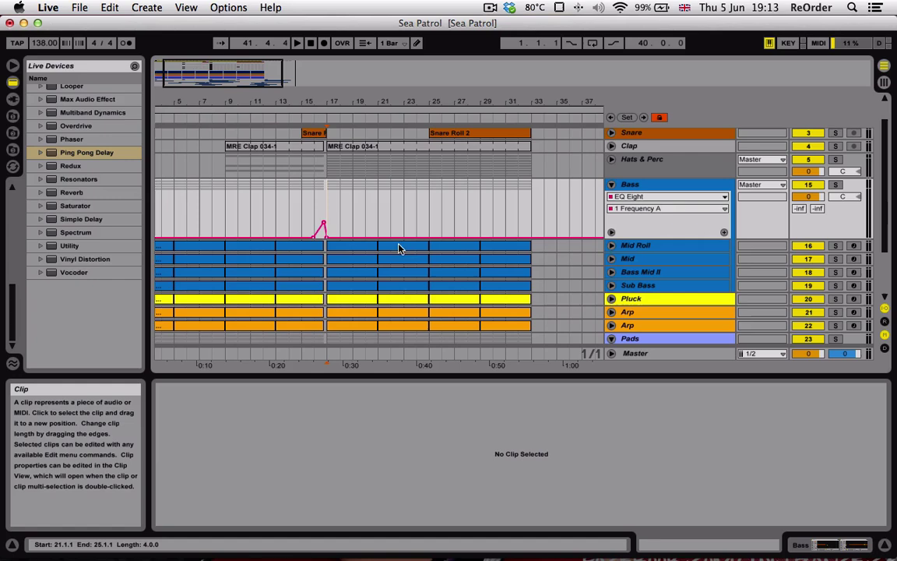
click(348, 250)
click(511, 192)
click(600, 170)
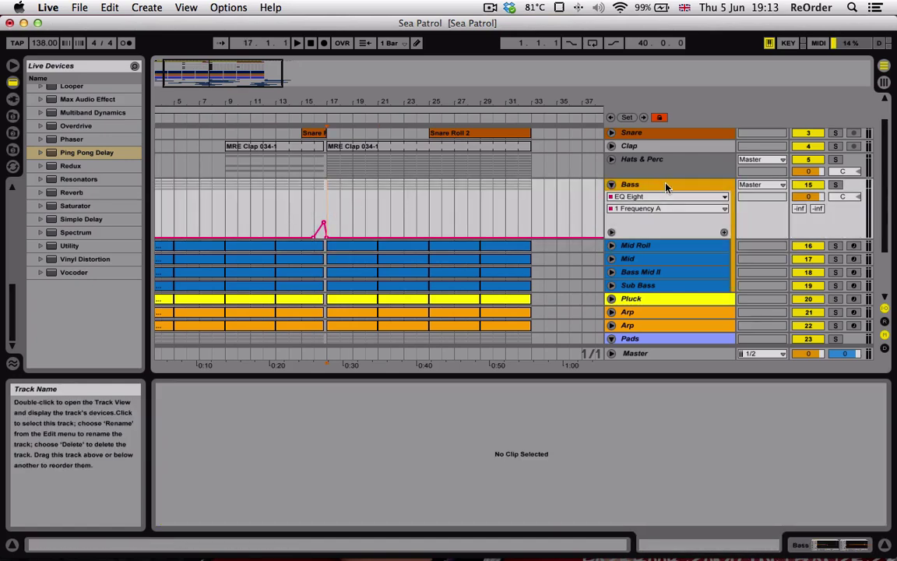
click(836, 184)
Compare the MIDI notes of the Mid and Bass Mid II clips that start at bar 17
click(651, 245)
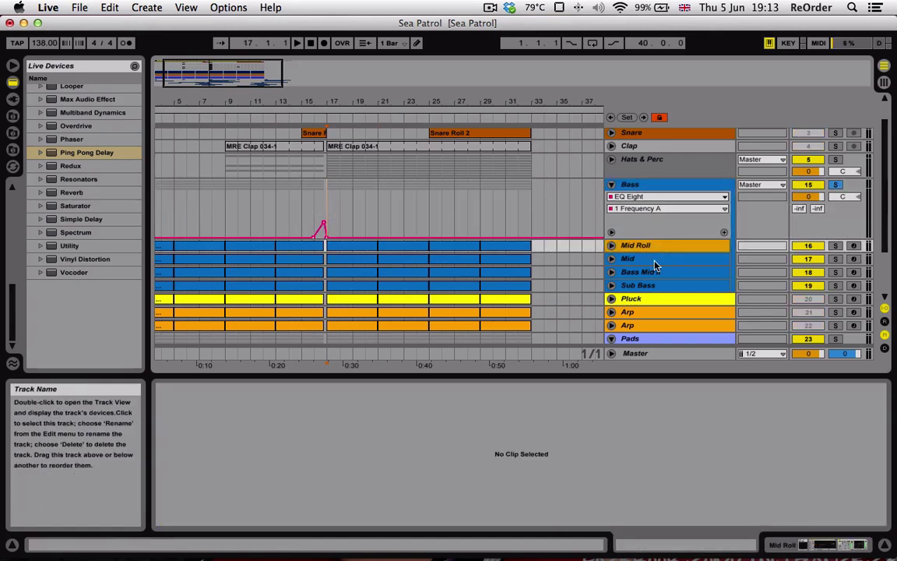
click(648, 274)
click(647, 285)
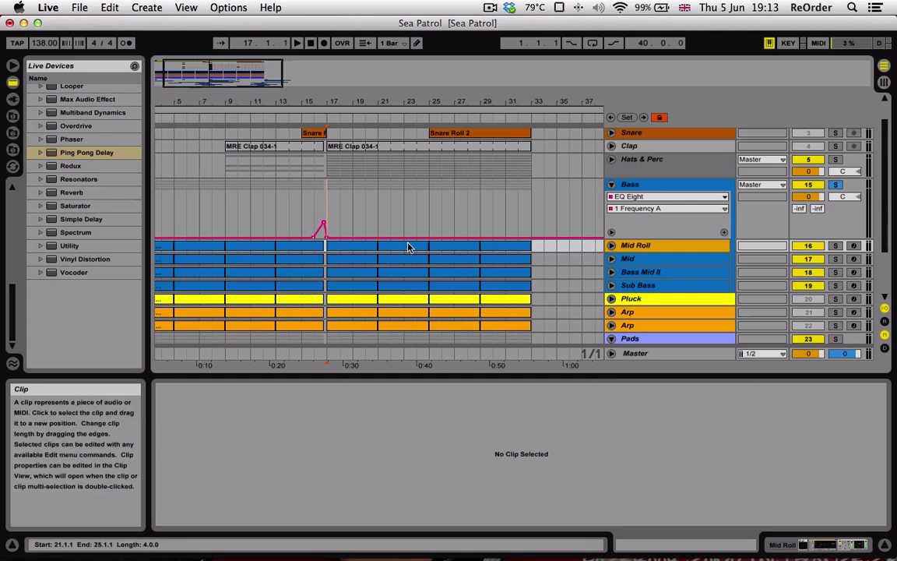
click(364, 249)
click(385, 259)
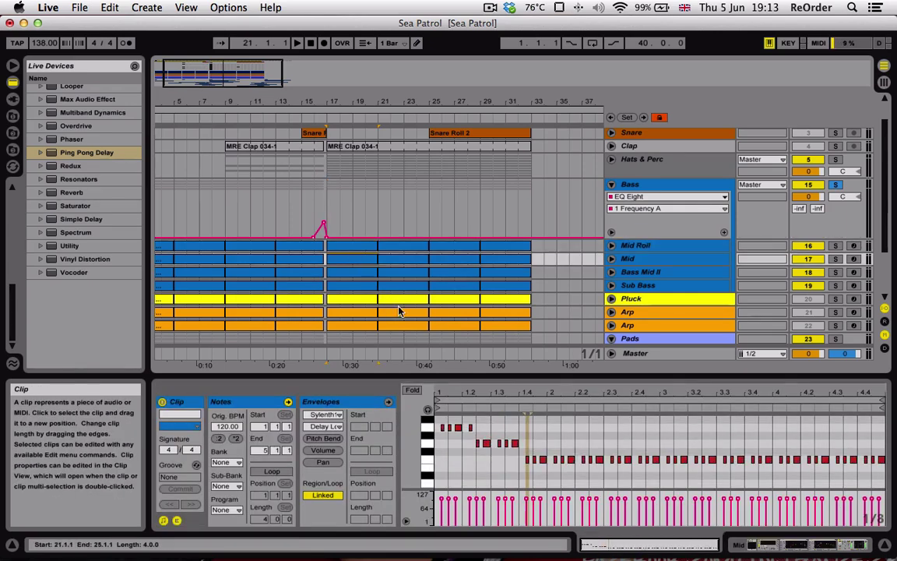
drag(298, 62, 299, 86)
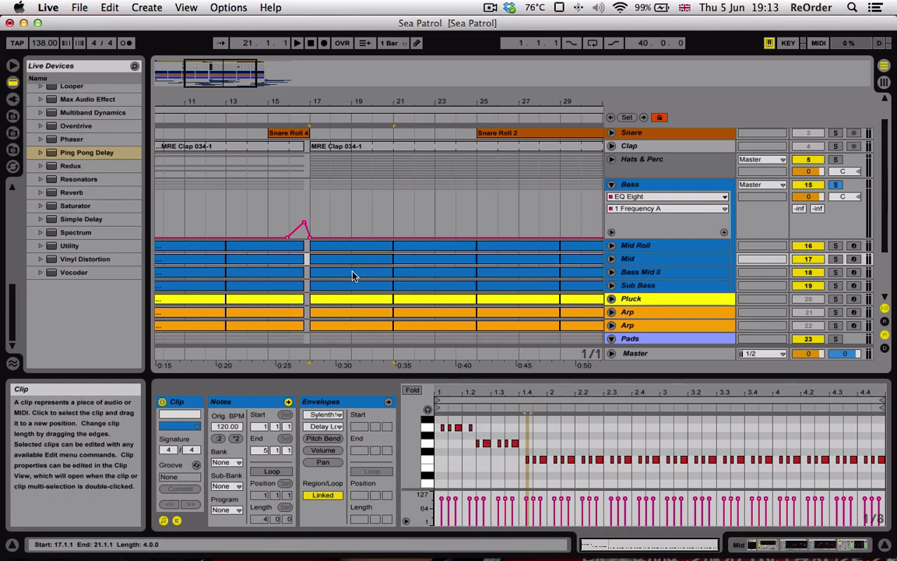
click(357, 272)
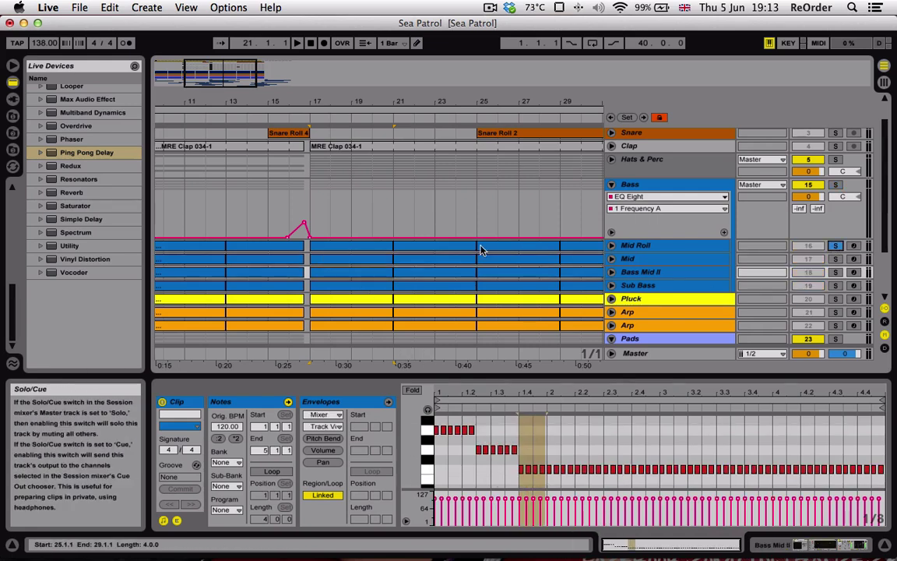
Solo the Mid Roll track and play its clip from bar 17
click(371, 251)
key(space)
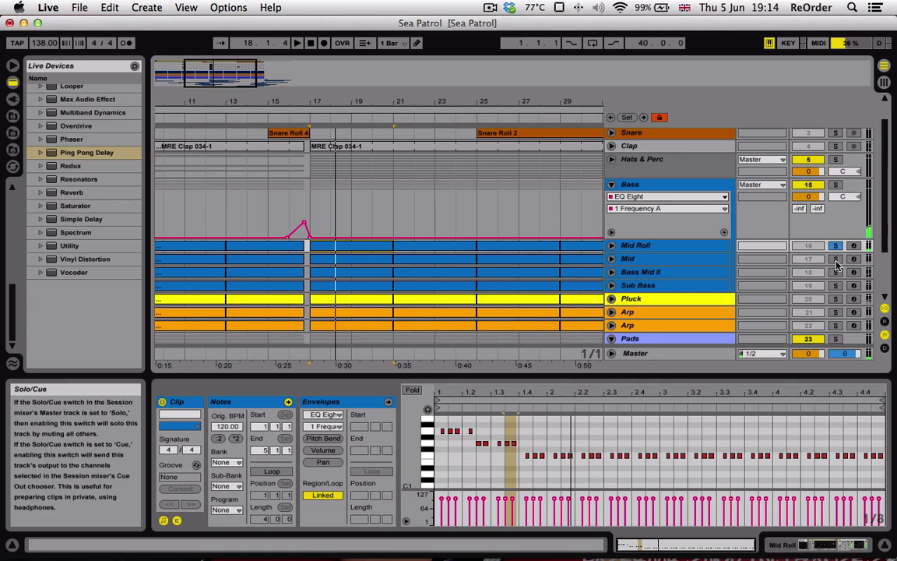
Solo the Mid track and play its clip from bar 17
click(835, 261)
click(372, 260)
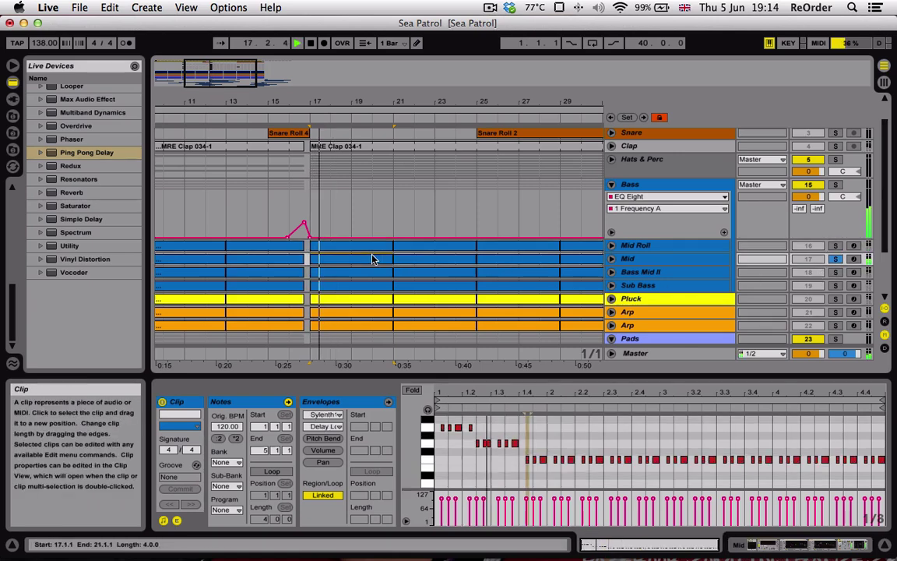
key(space)
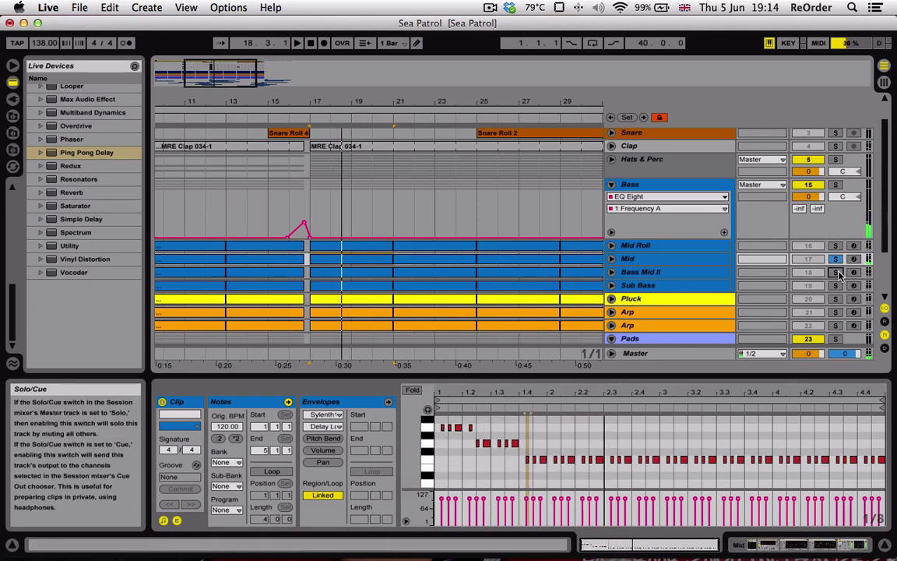
Solo the Bass Mid II track and listen to its clip from bar 17
click(835, 272)
click(357, 277)
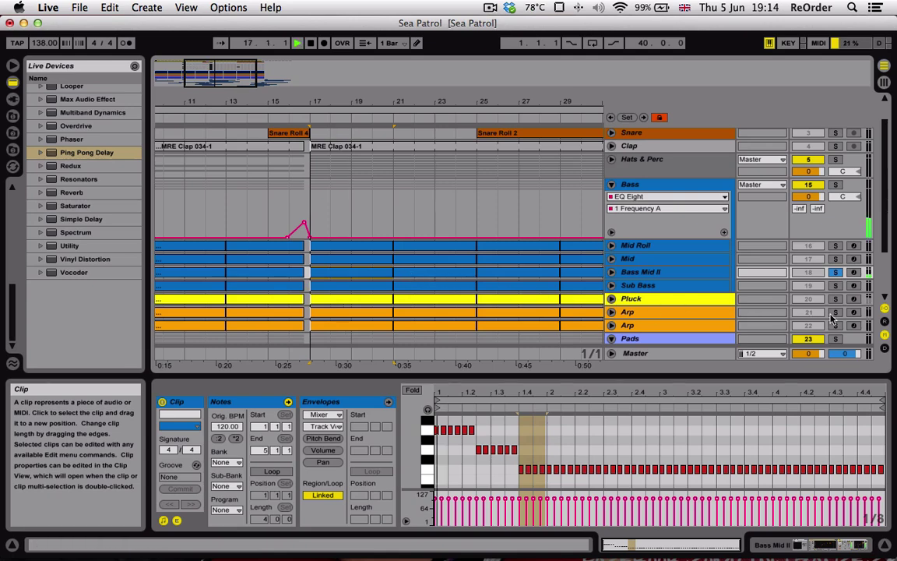
key(space)
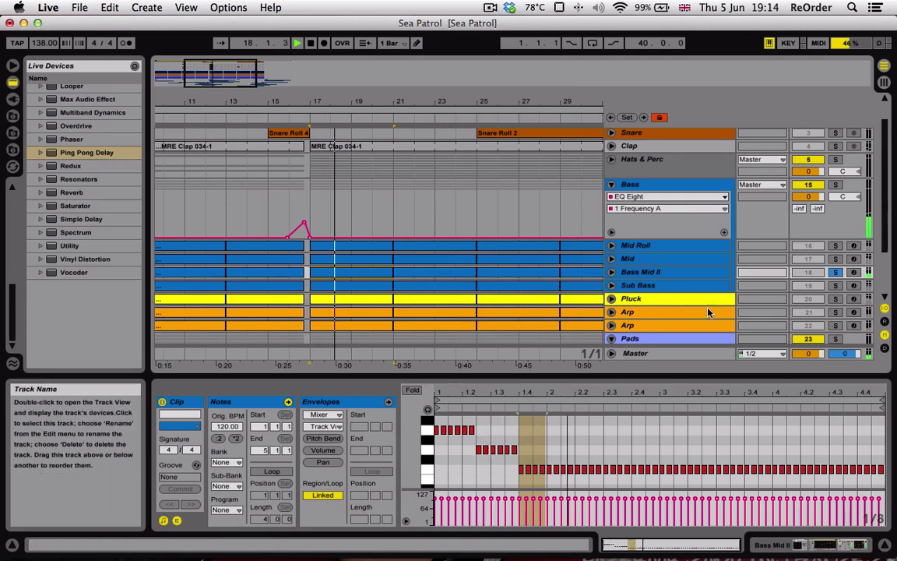
key(space)
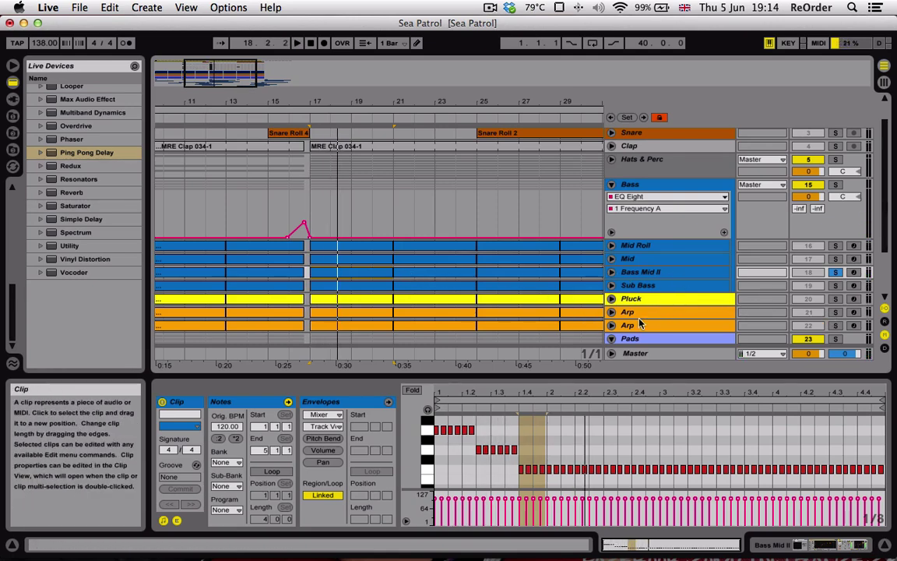
Solo the Sub Bass track and play its clip from bar 19
click(835, 285)
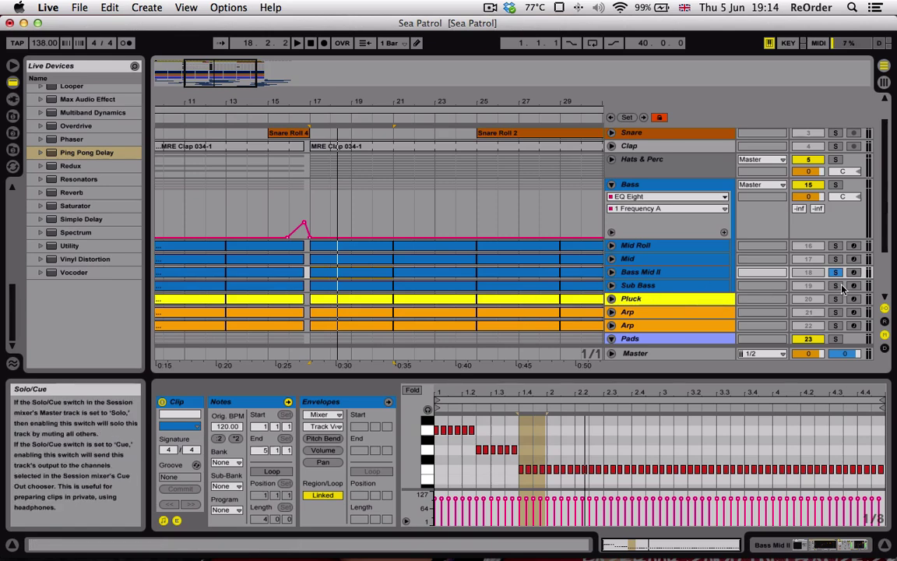
click(362, 282)
click(361, 285)
key(space)
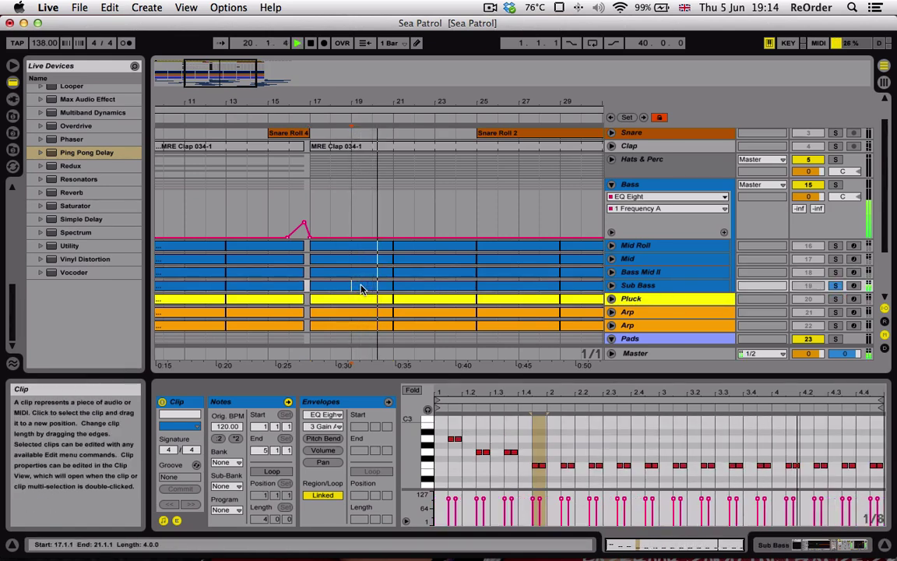
key(space)
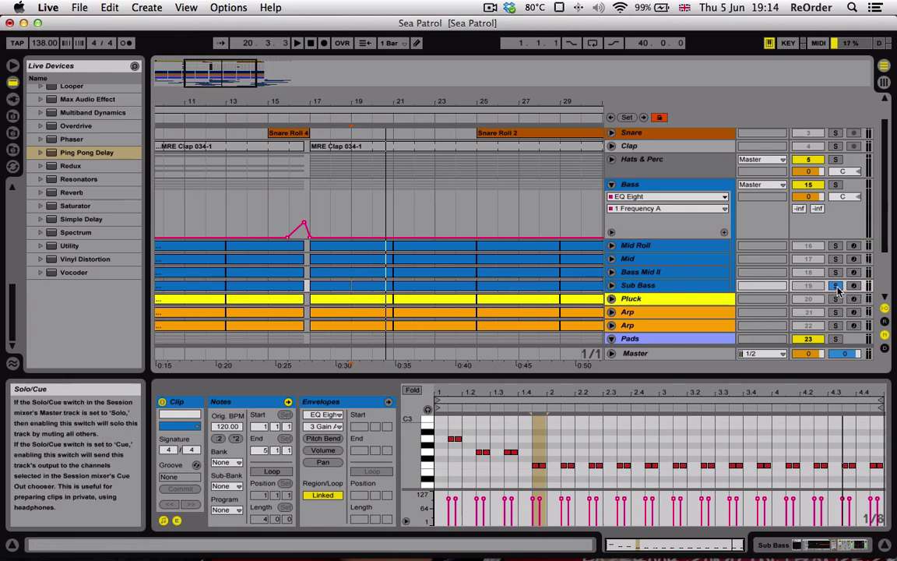
Show the Mid Roll track's devices, then solo the whole Bass group and play it from bar 17
click(670, 246)
click(785, 545)
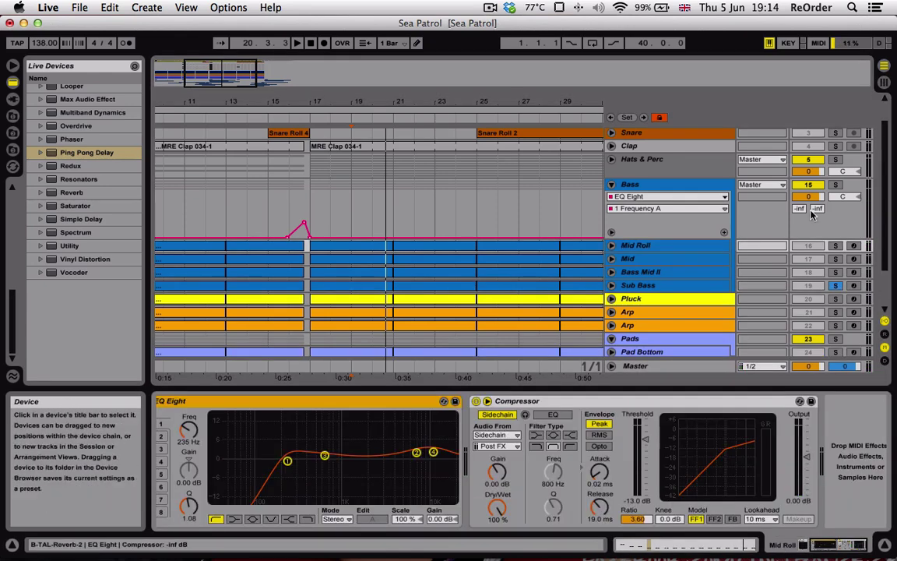
click(356, 266)
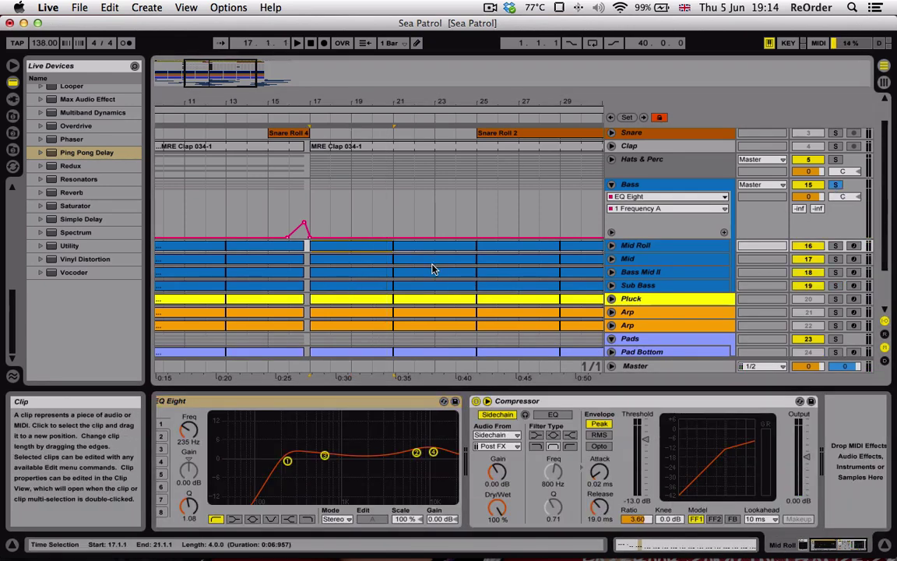
key(space)
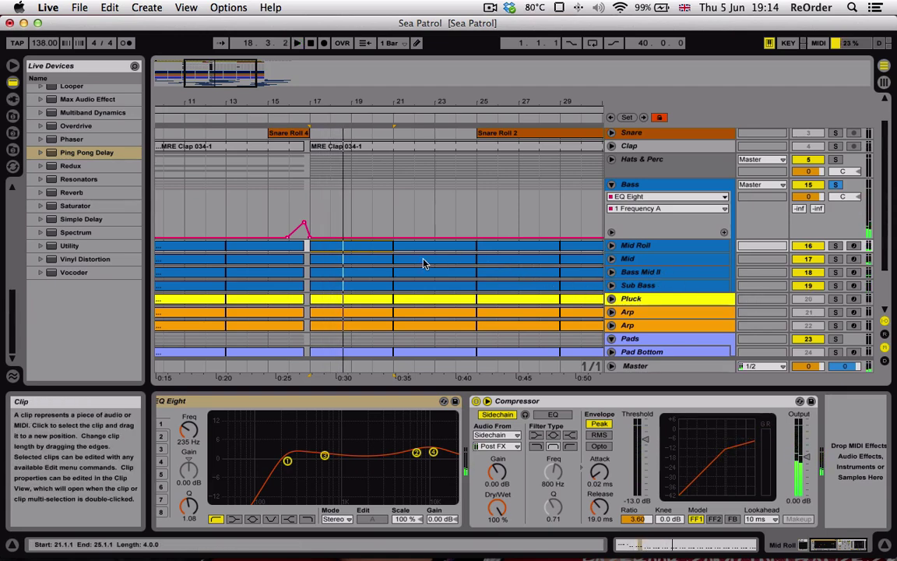
Compare the EQ and compressor settings in the device chains of the Mid Roll, Mid, Bass Mid II and Sub Bass tracks
click(359, 259)
click(361, 247)
click(361, 272)
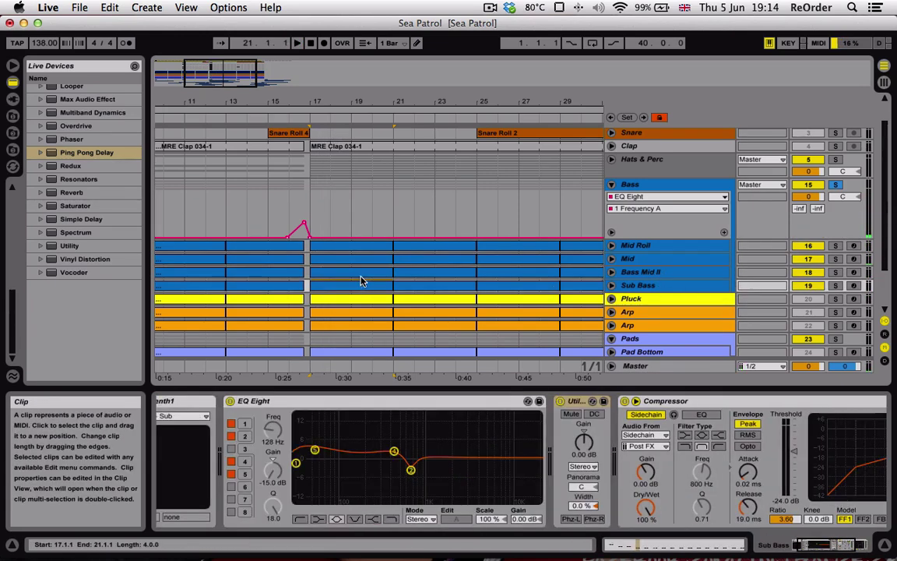
click(360, 253)
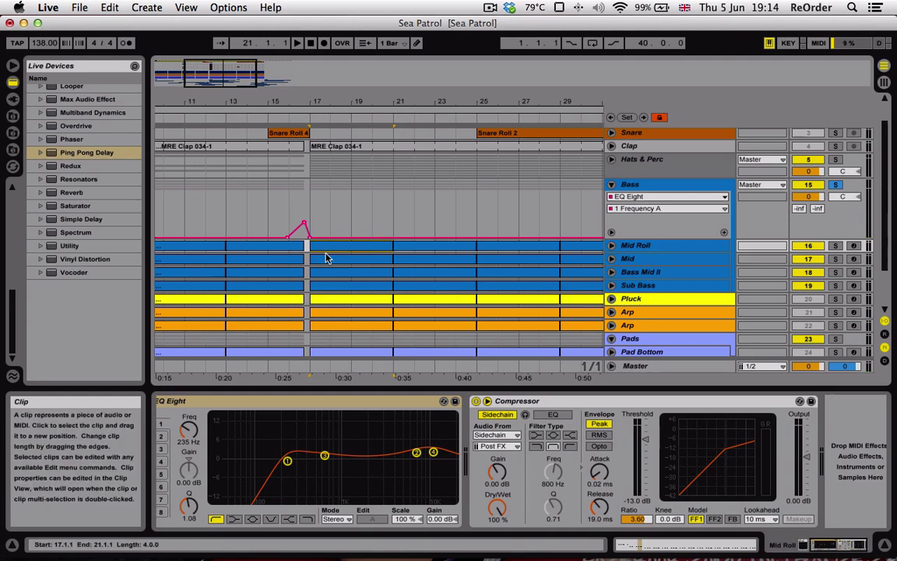
click(340, 273)
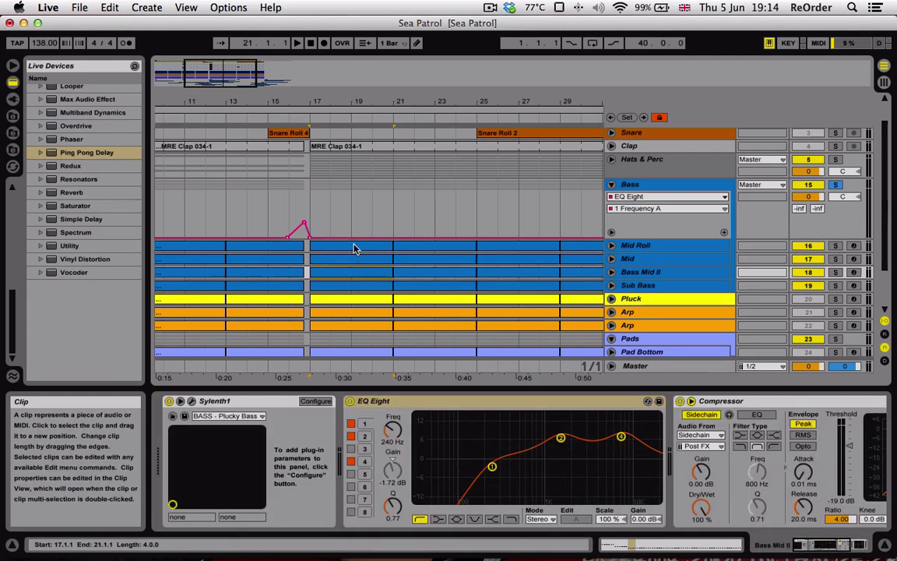
click(353, 248)
scroll(390, 250, left, 5)
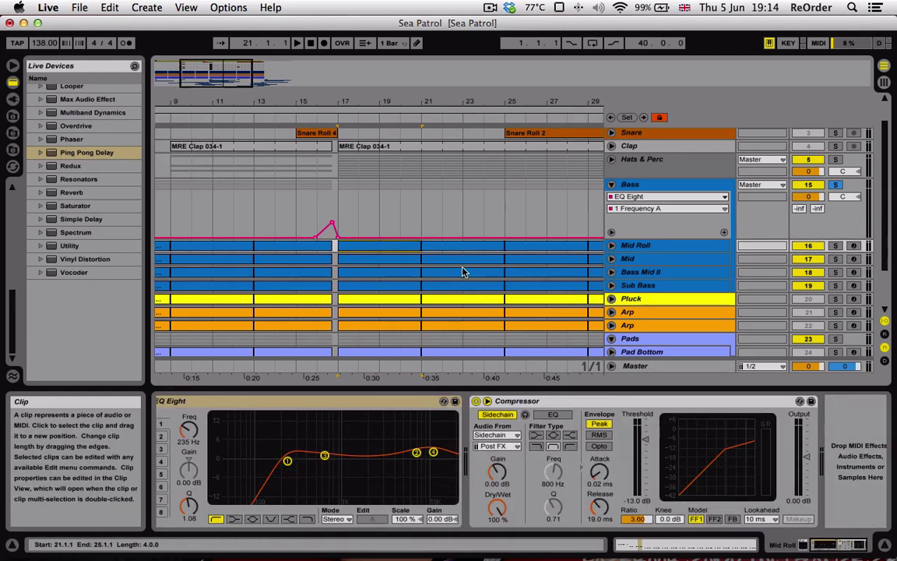
scroll(330, 456, left, 3)
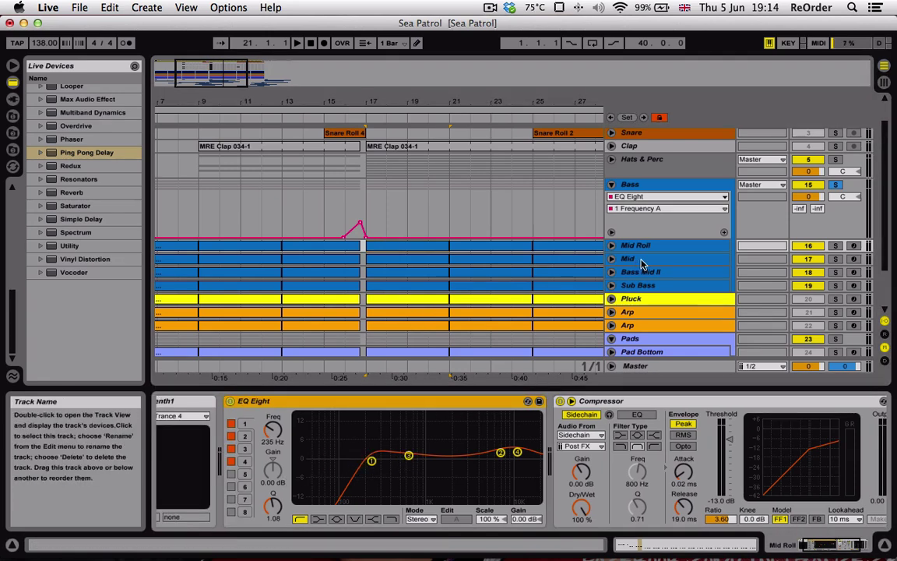
click(641, 265)
click(414, 268)
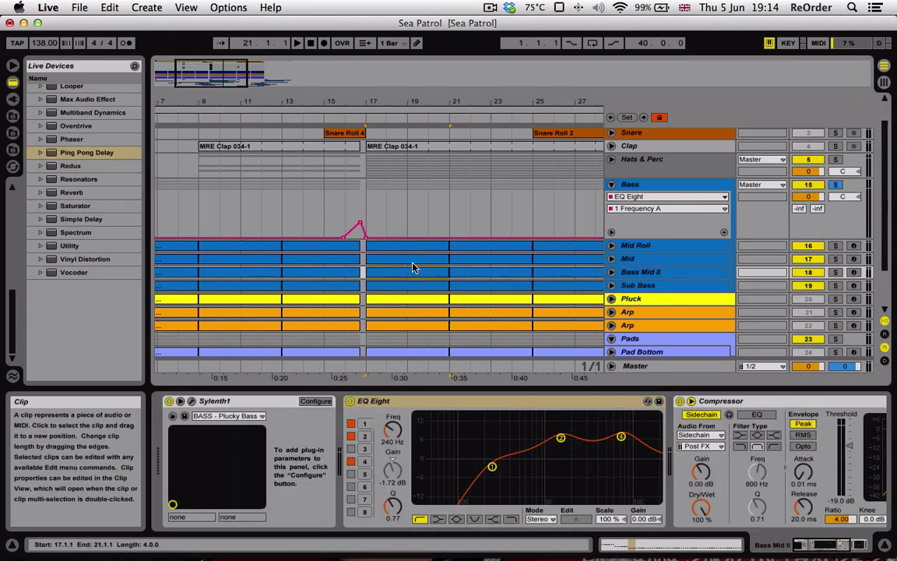
click(414, 282)
click(418, 276)
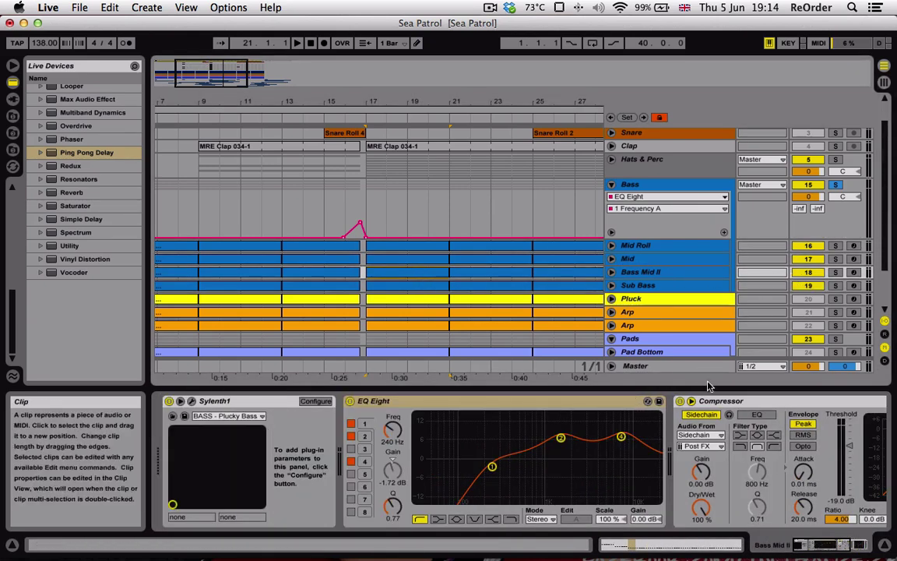
Turn off the EQ Eight devices on the Bass Mid II, Mid Roll and Mid tracks
click(399, 414)
click(635, 246)
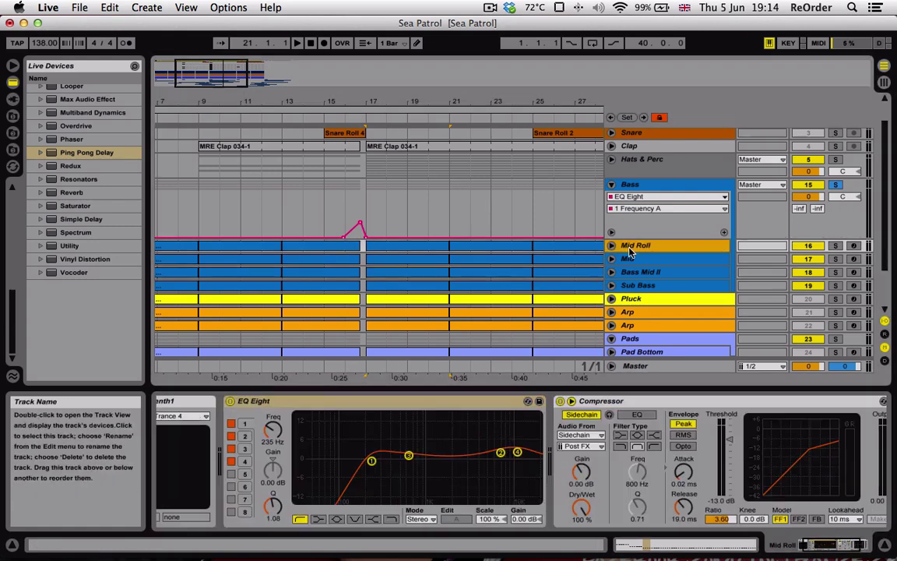
click(661, 261)
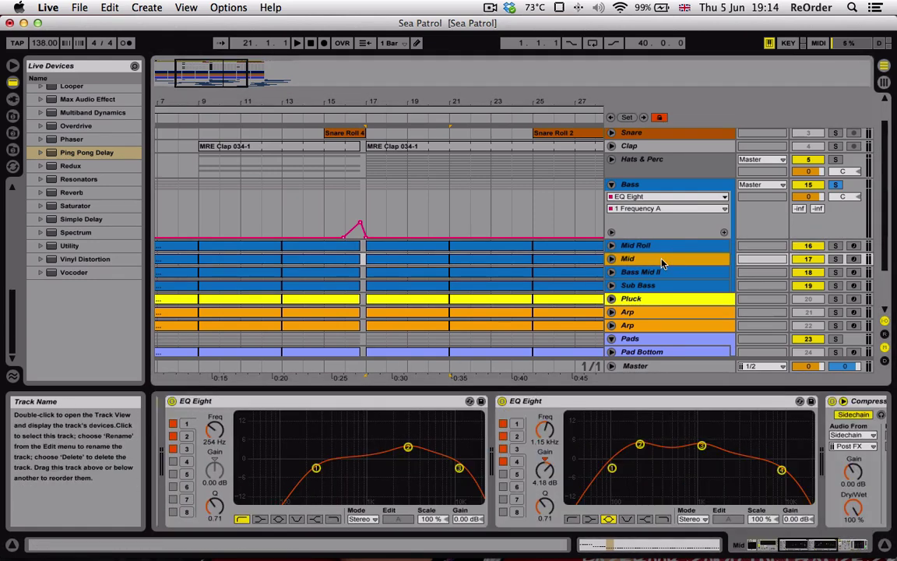
click(160, 401)
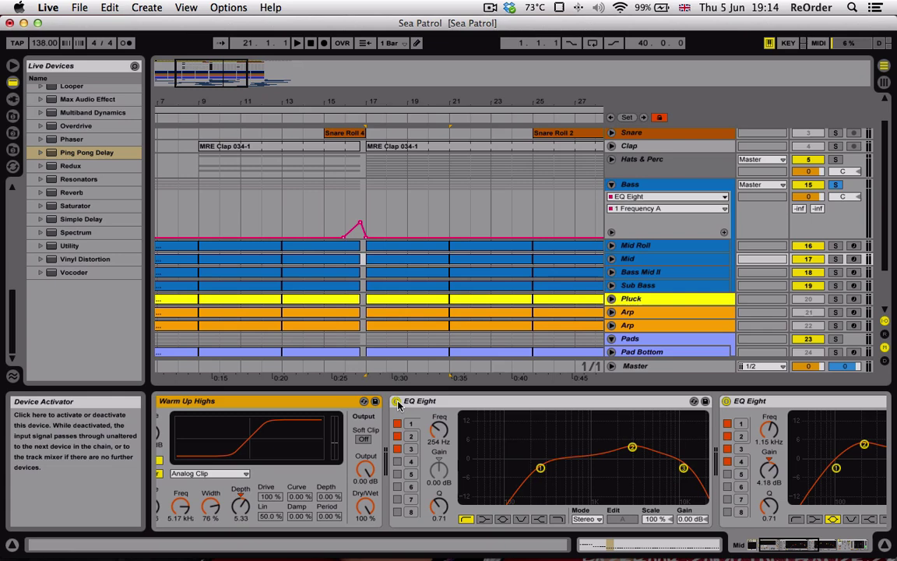
click(726, 400)
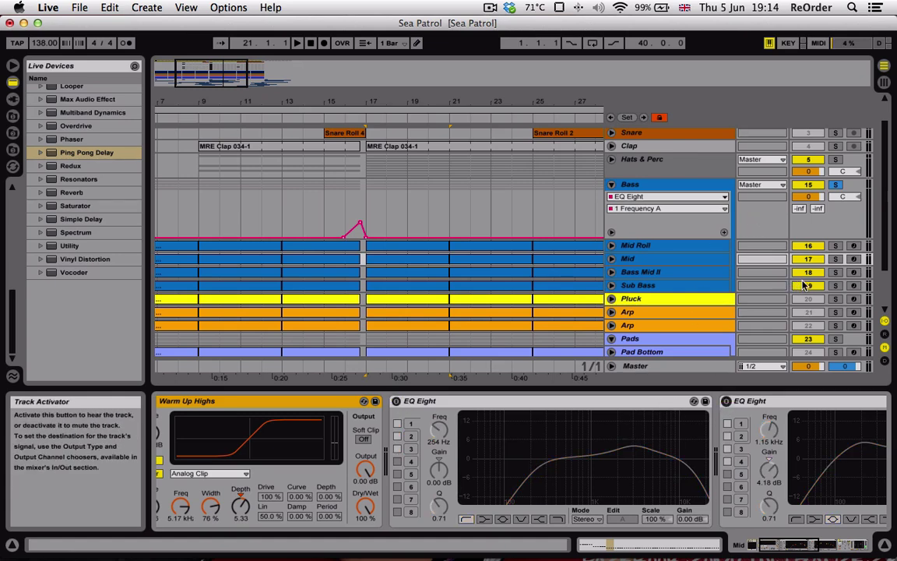
Mute the Sub Bass track and play the Bass group together with the soloed Kick from bar 17
click(808, 285)
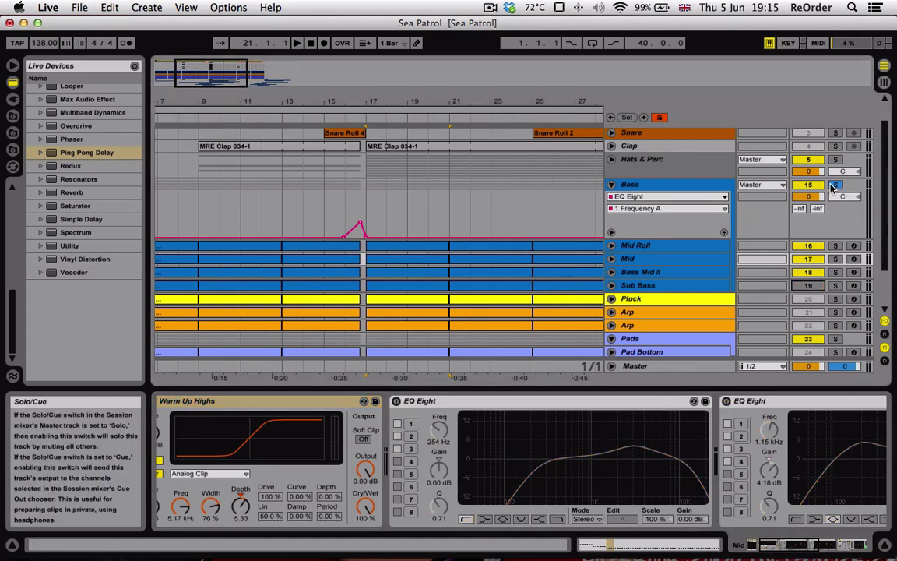
scroll(832, 190, up, 2)
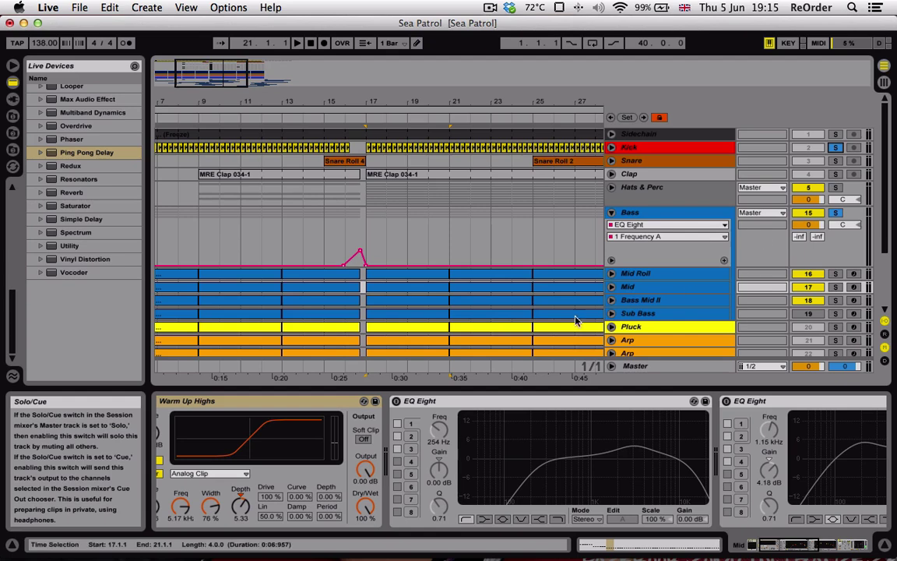
click(314, 249)
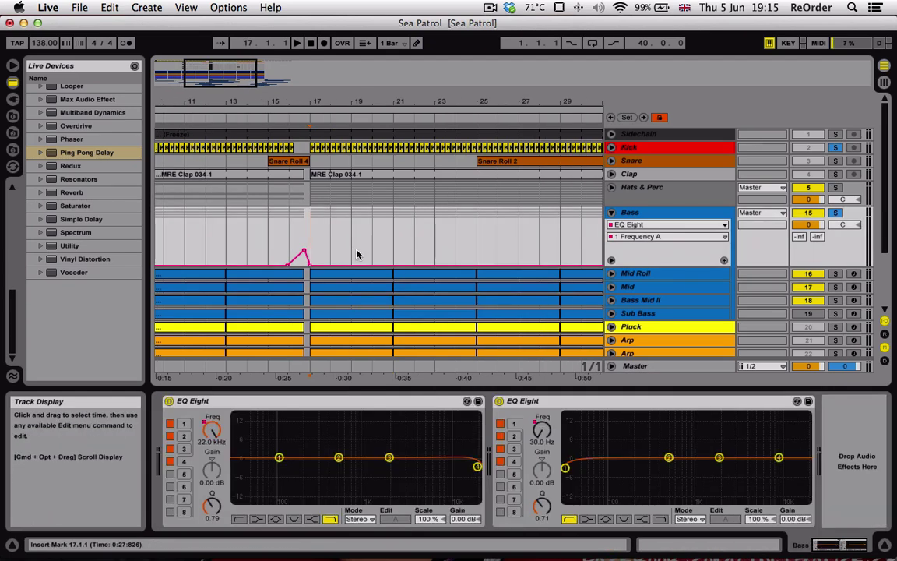
key(space)
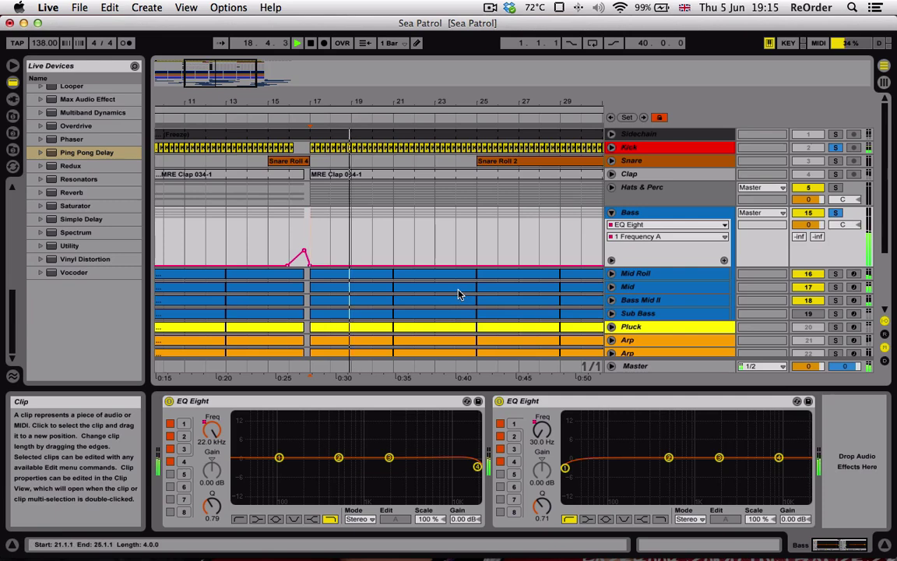
Stop playback and delete the clips of all four bass tracks between bars 21 and 25
click(420, 314)
click(420, 316)
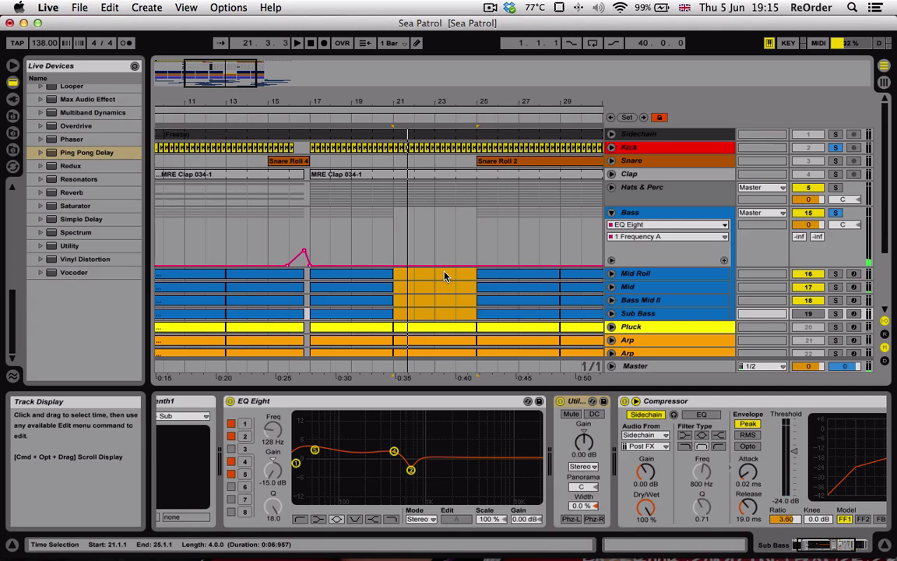
Turn the EQ Eight devices on Mid Roll, Mid and Bass Mid II back on and play the bass from bar 17
click(678, 277)
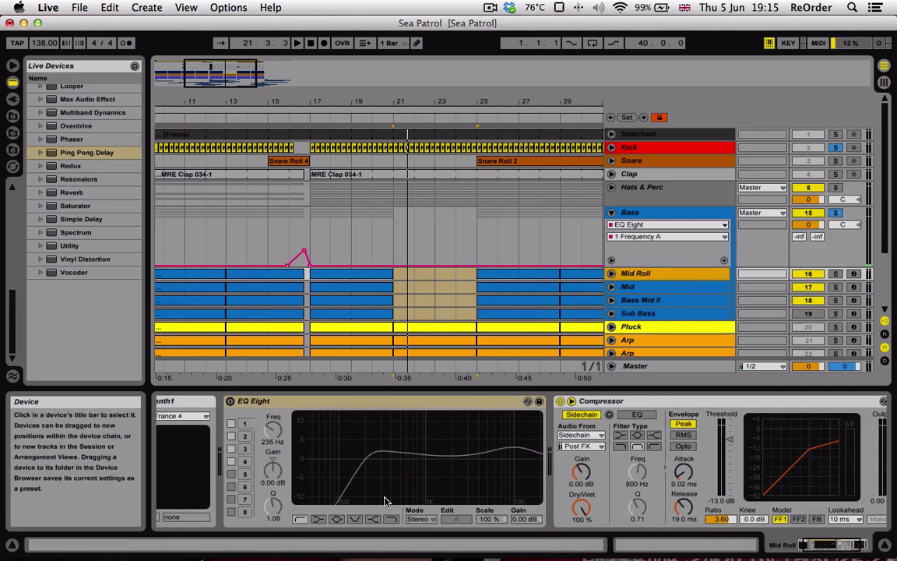
click(351, 401)
click(618, 300)
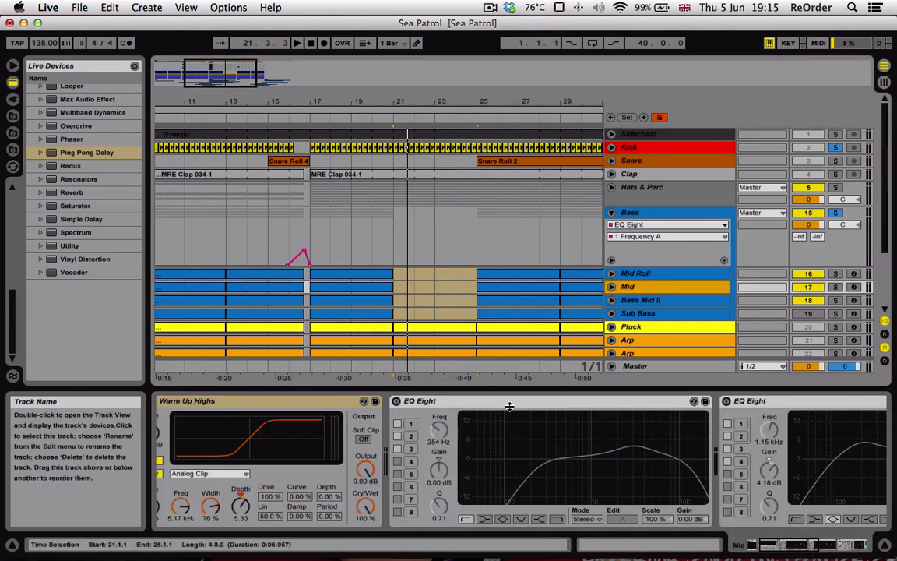
click(319, 296)
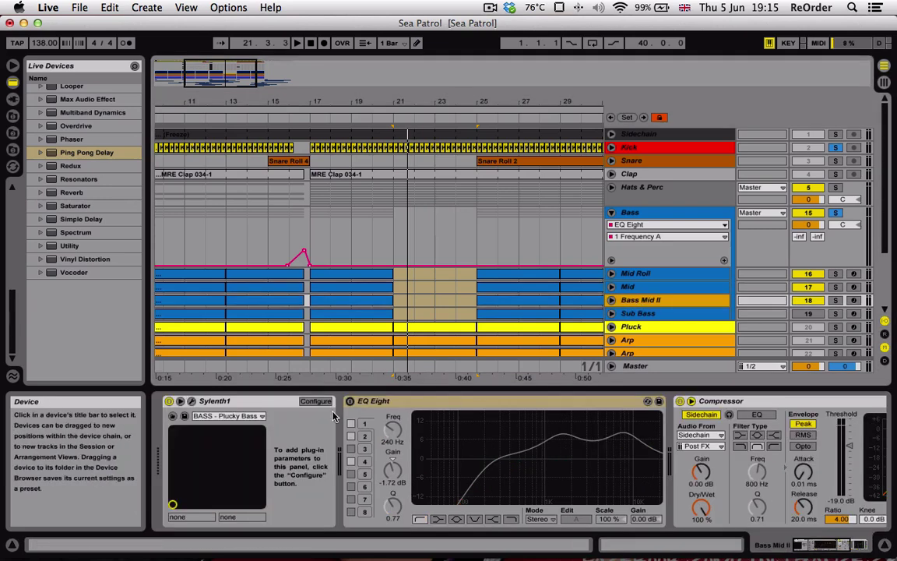
click(349, 285)
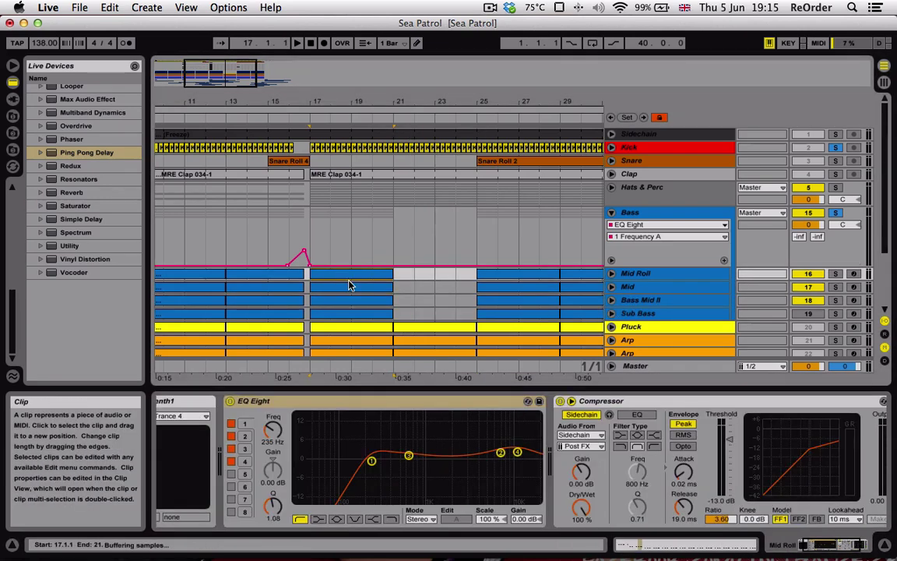
key(space)
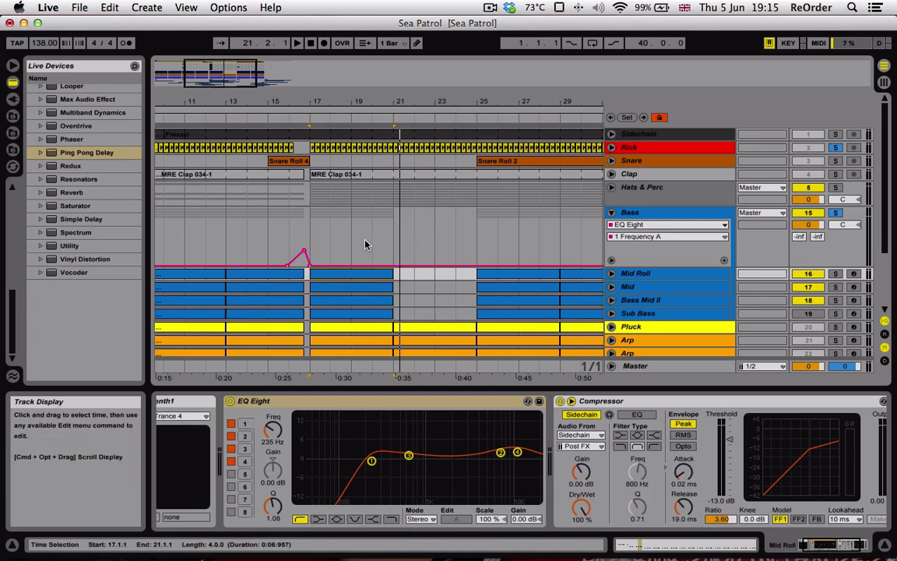
Unmute the Sub Bass track and compare its EQ Eight curve with that of Bass Mid II
click(313, 246)
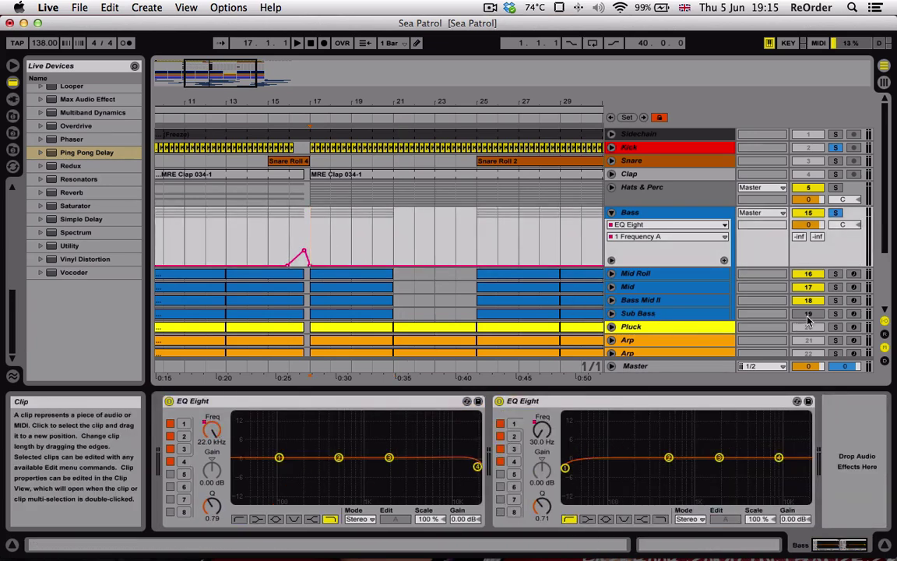
double_click(390, 317)
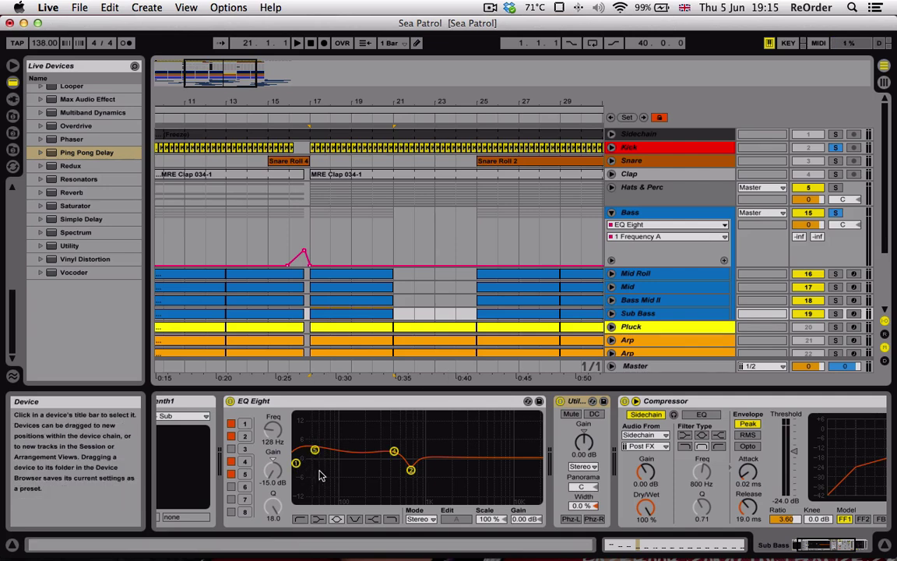
click(348, 296)
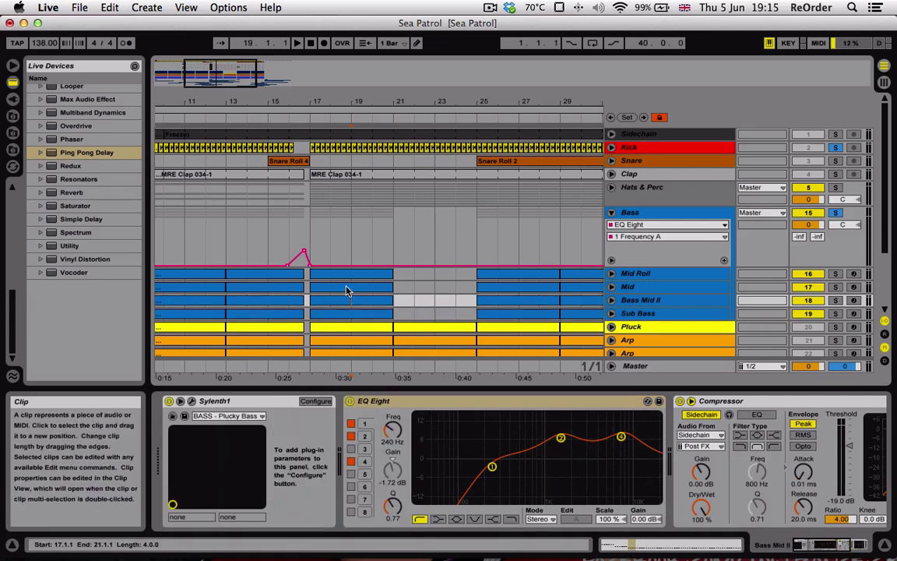
Inspect the device chains of Mid Roll and Sub Bass, and play the soloed Kick and Bass from bar 17
click(356, 276)
click(352, 287)
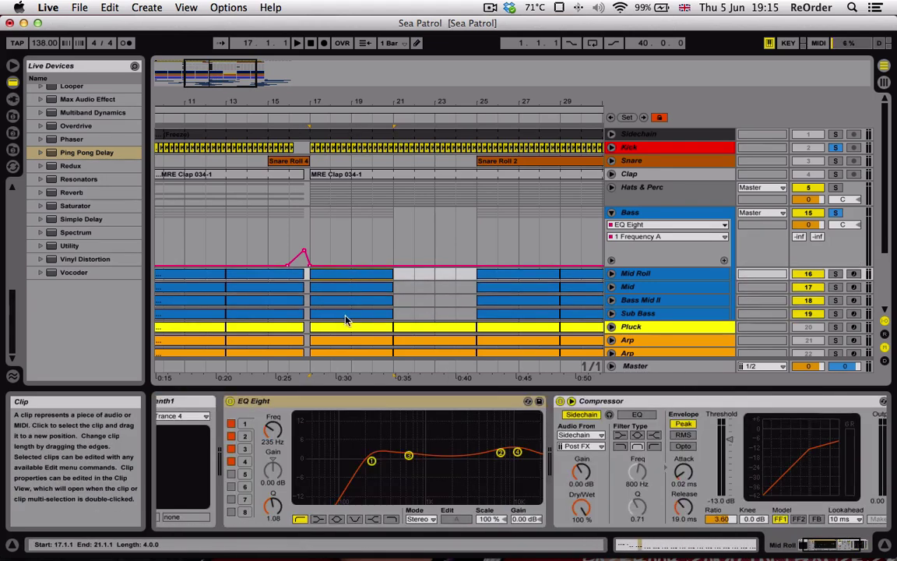
click(349, 315)
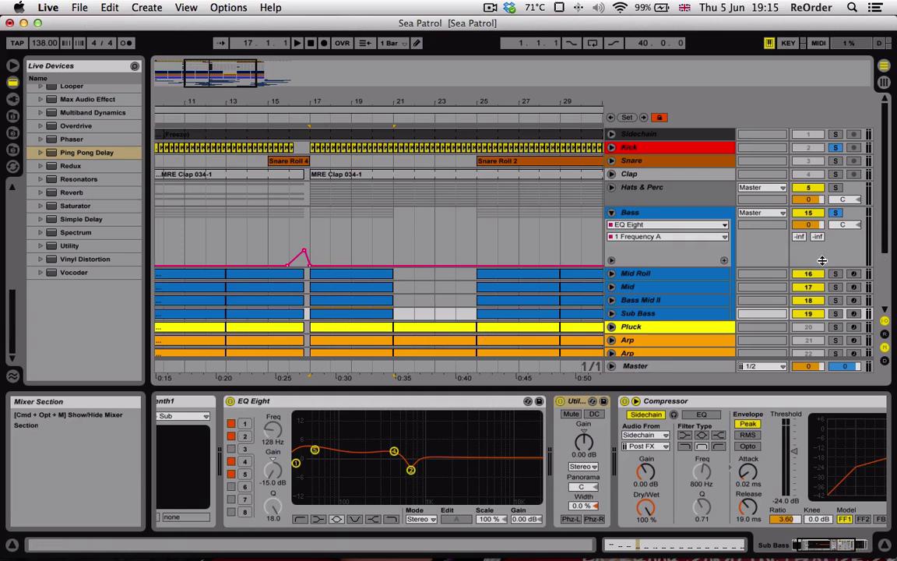
key(space)
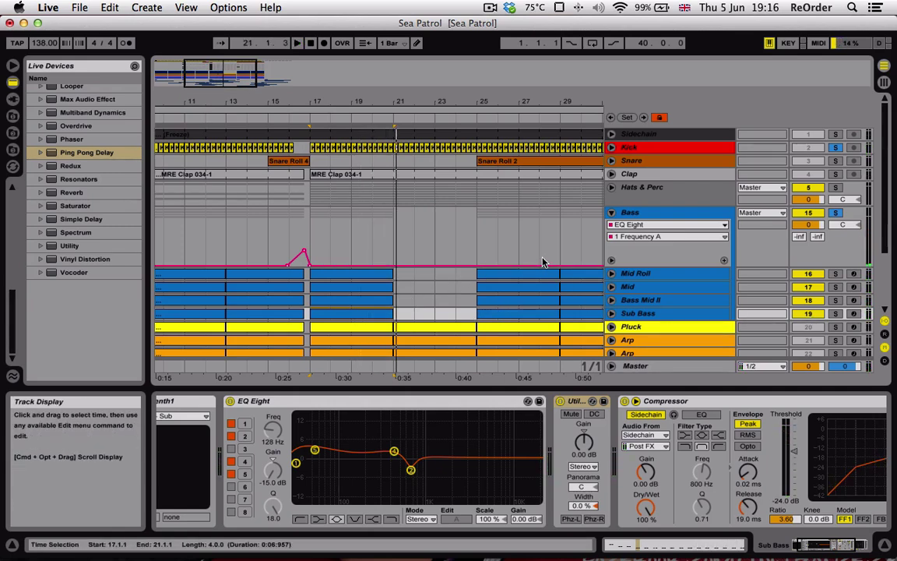
click(360, 277)
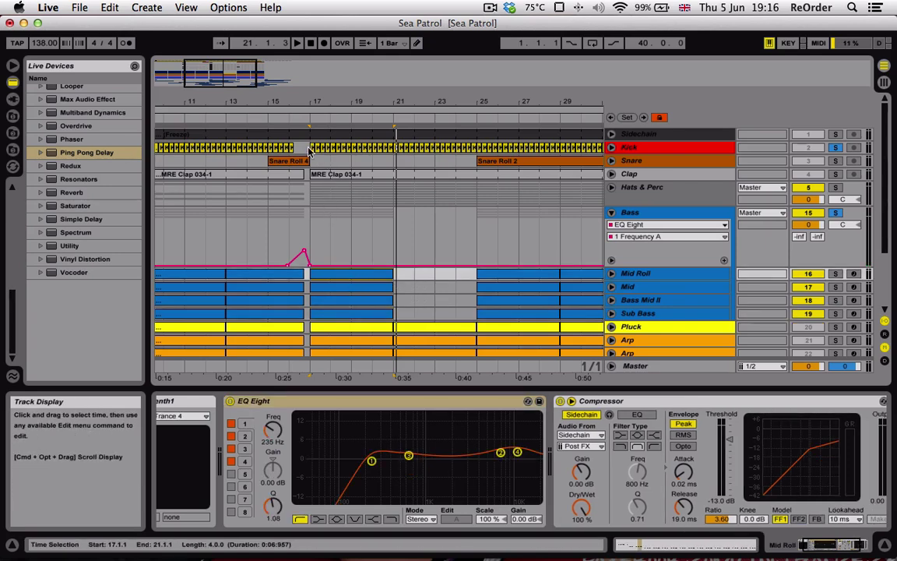
click(367, 286)
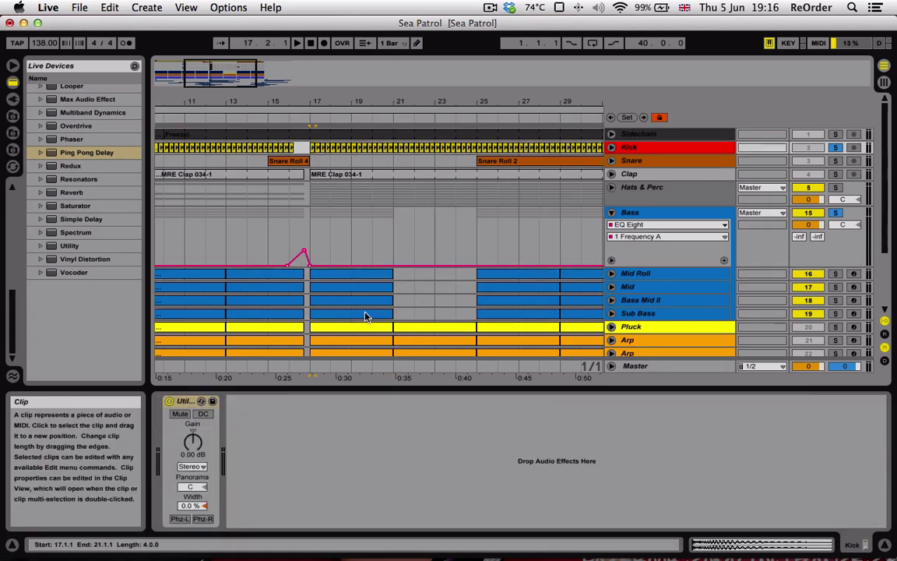
drag(397, 313, 475, 308)
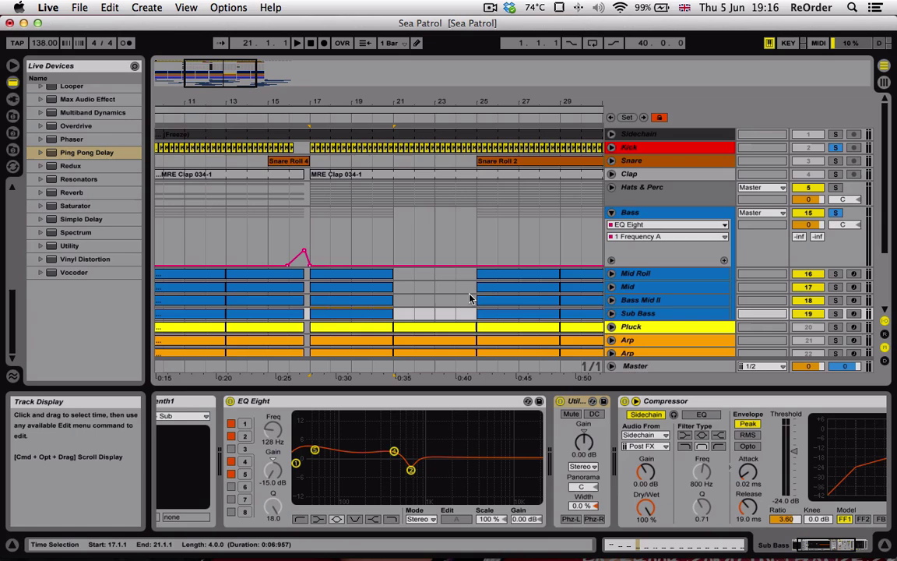
click(368, 275)
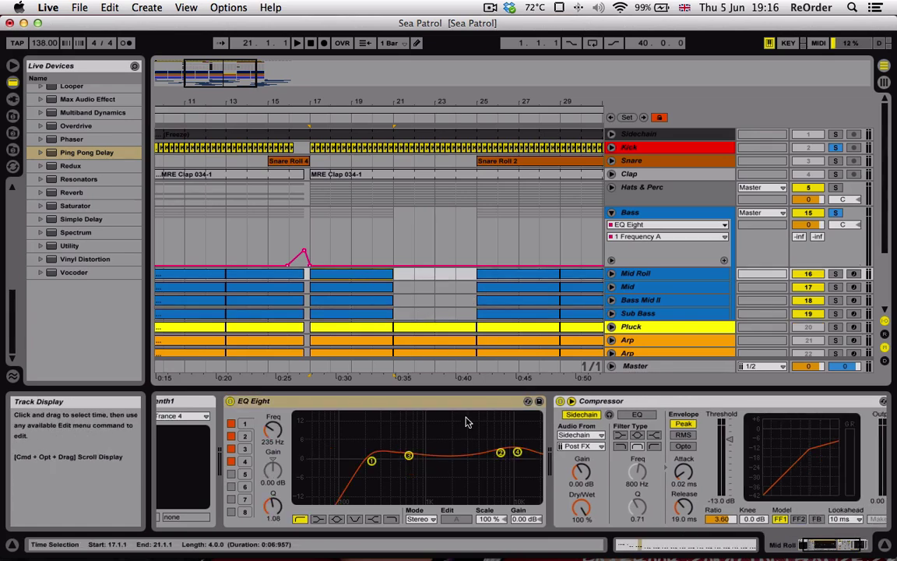
click(366, 301)
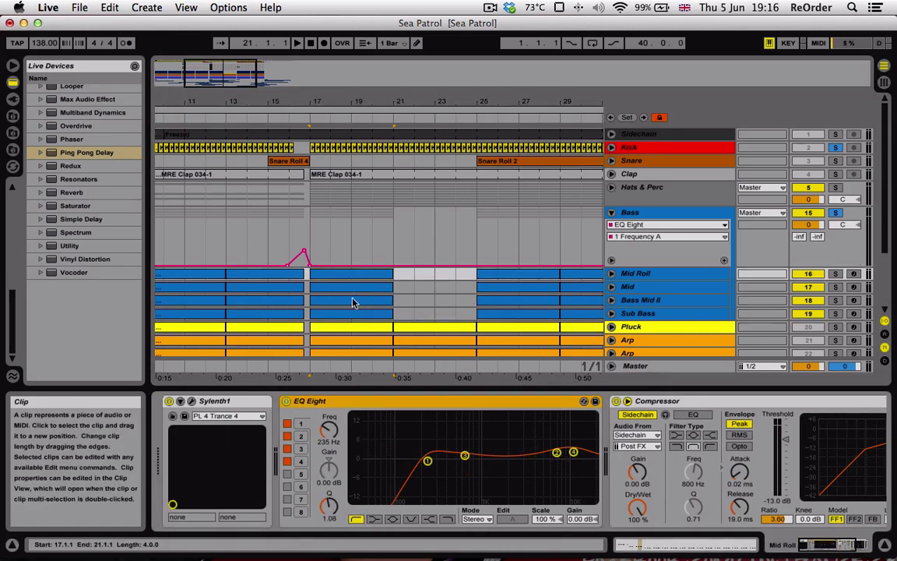
Solo the Mid track, play it from bar 17, and inspect its Warm Up Highs and EQ Eight devices
click(458, 289)
click(834, 287)
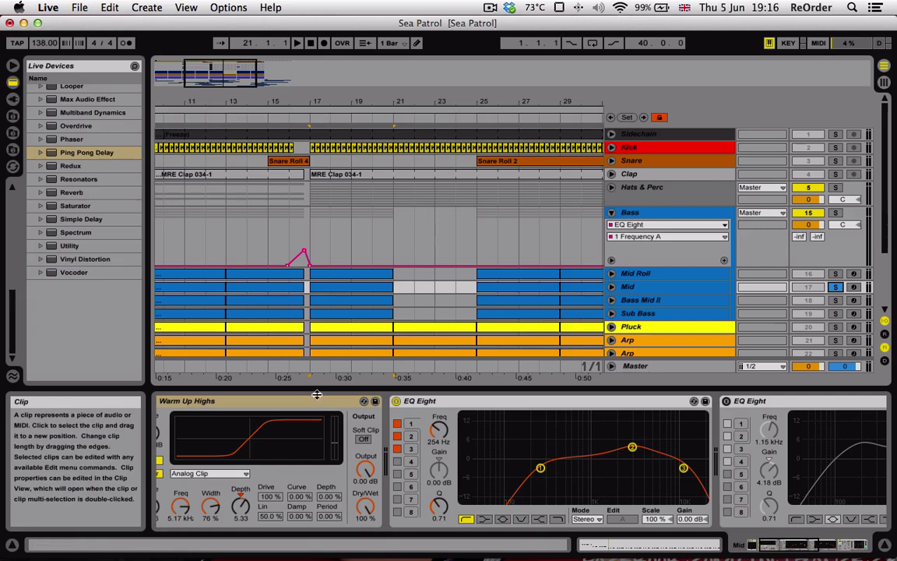
click(372, 314)
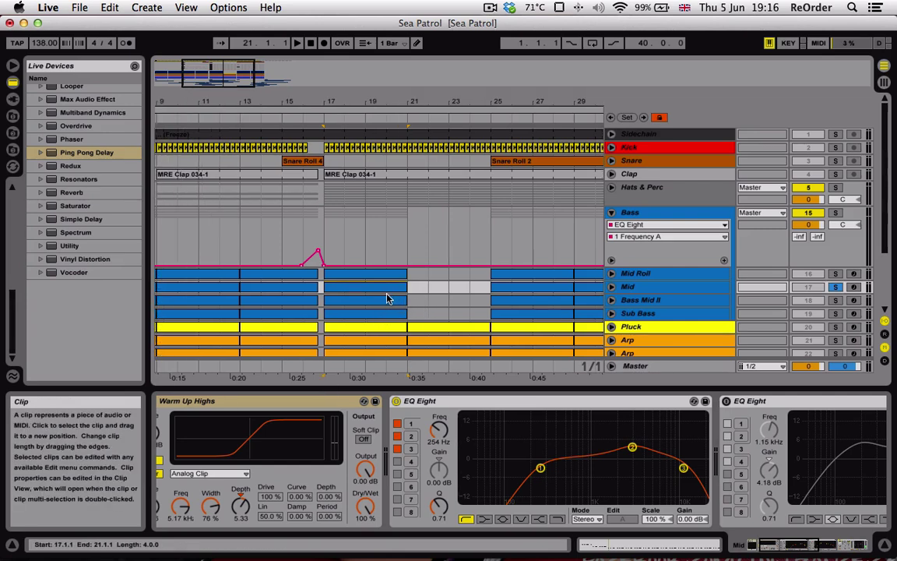
key(space)
key(space)
scroll(318, 436, left, 3)
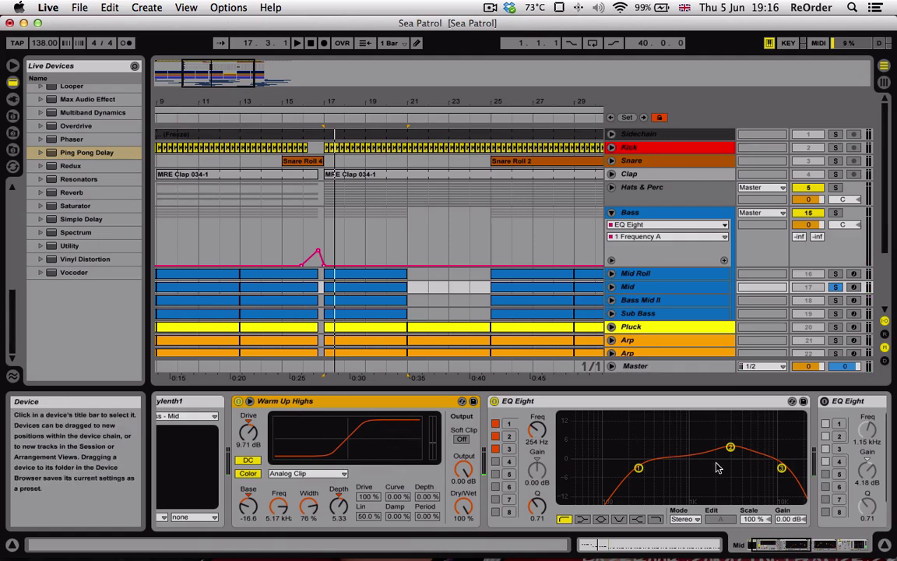
scroll(403, 438, right, 2)
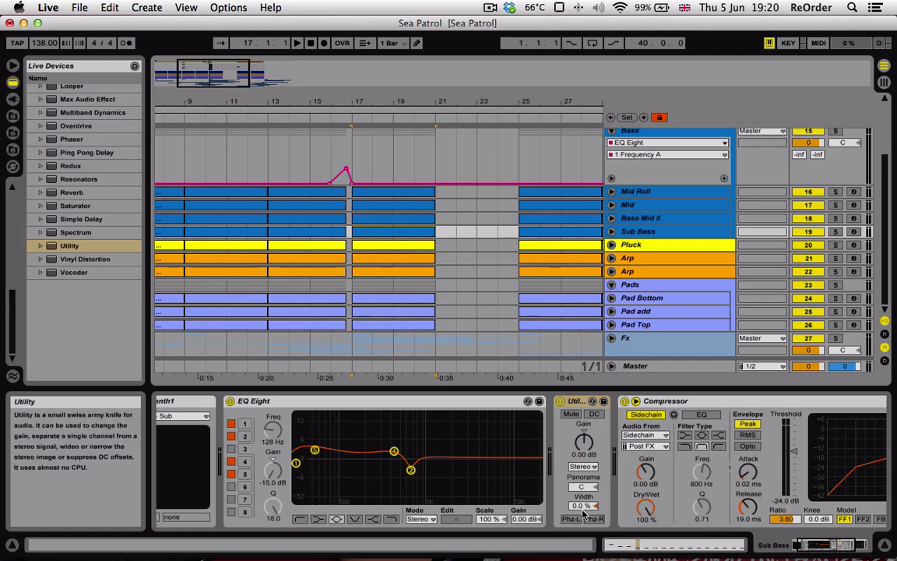
Display the Kick track's Utility device to check its stereo width against the Sub Bass
scroll(648, 174, up, 3)
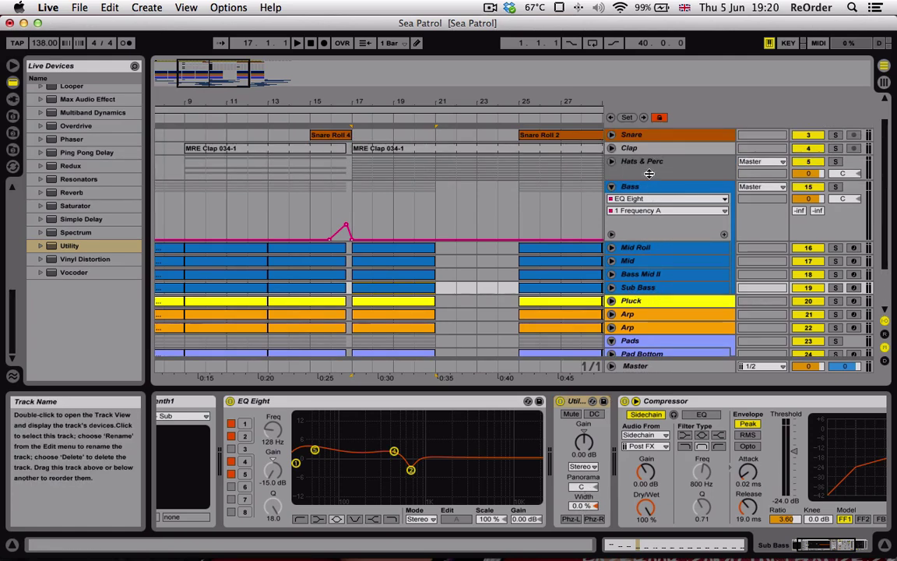
scroll(615, 135, up, 1)
click(574, 147)
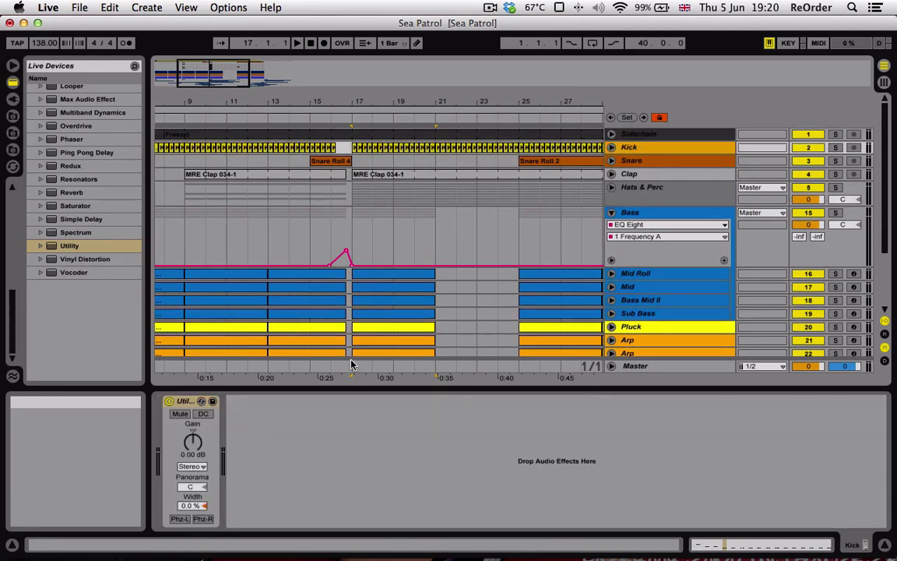
Go through the device chains of Mid Roll, Mid, Bass Mid II, Sub Bass and the Bass group
scroll(630, 287, down, 2)
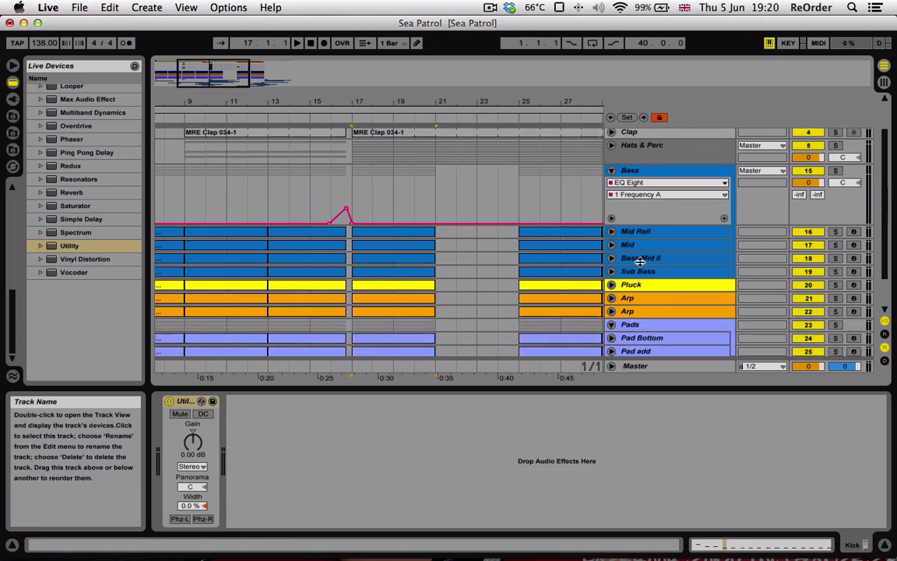
click(639, 262)
click(635, 231)
click(642, 259)
click(635, 232)
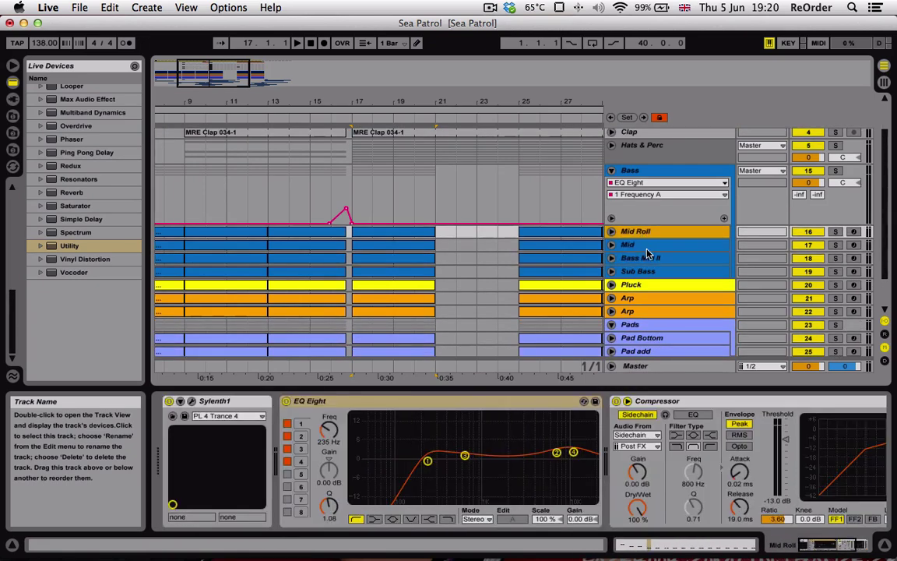
click(647, 247)
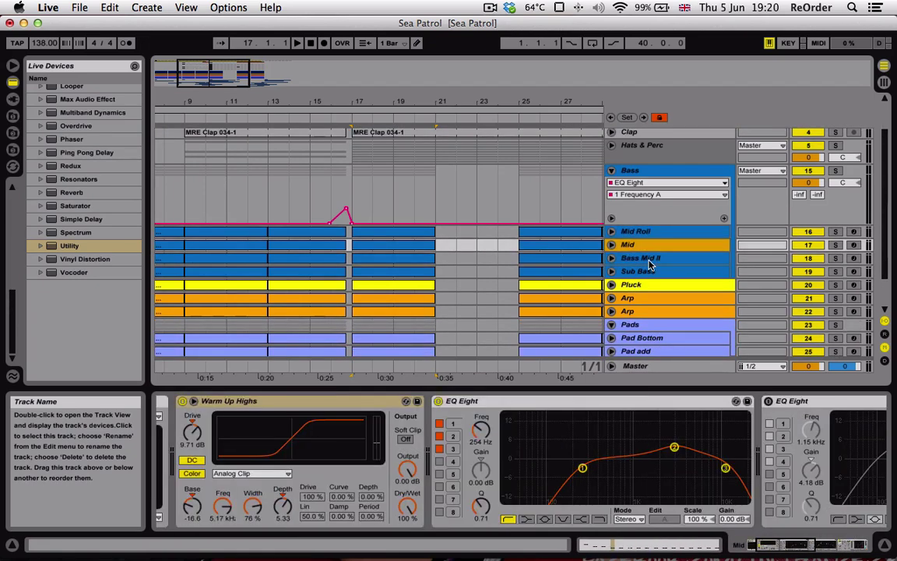
click(653, 260)
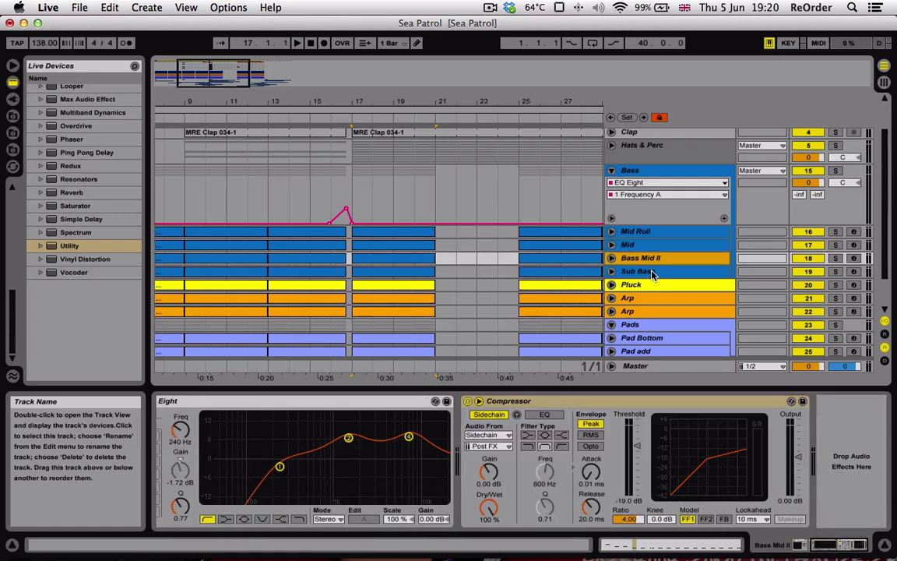
click(646, 272)
scroll(657, 188, up, 3)
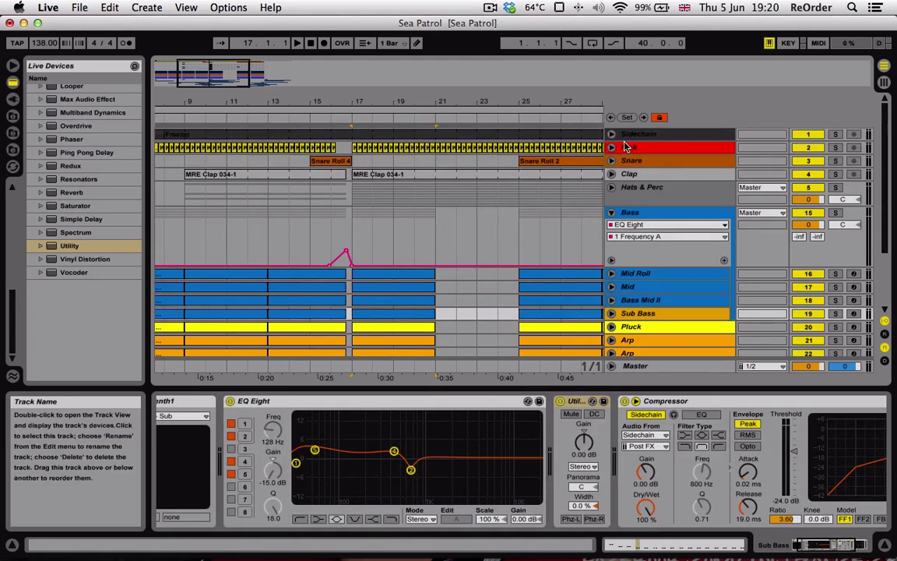
click(393, 206)
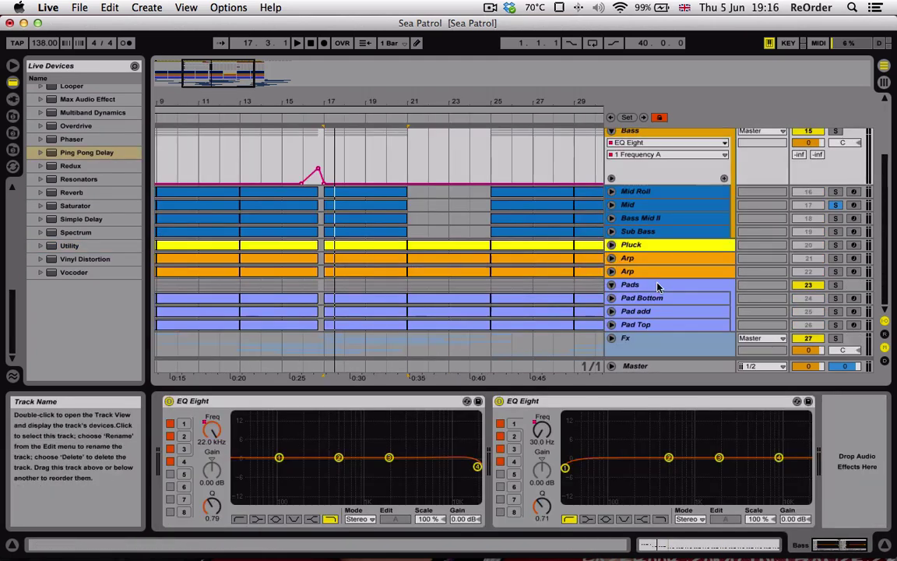
Delete the clips of Pad Bottom, Pad add and Pad Top between bars 21 and 25
click(361, 301)
click(465, 326)
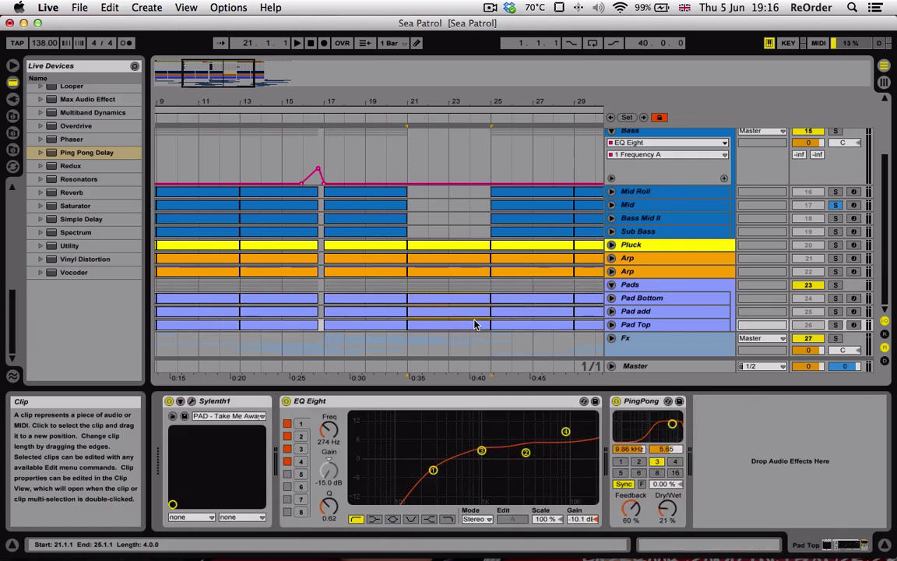
key(Delete)
Compare the Sylenth1 presets and EQ Eight curves of Pad Bottom, Pad add and Pad Top
click(349, 300)
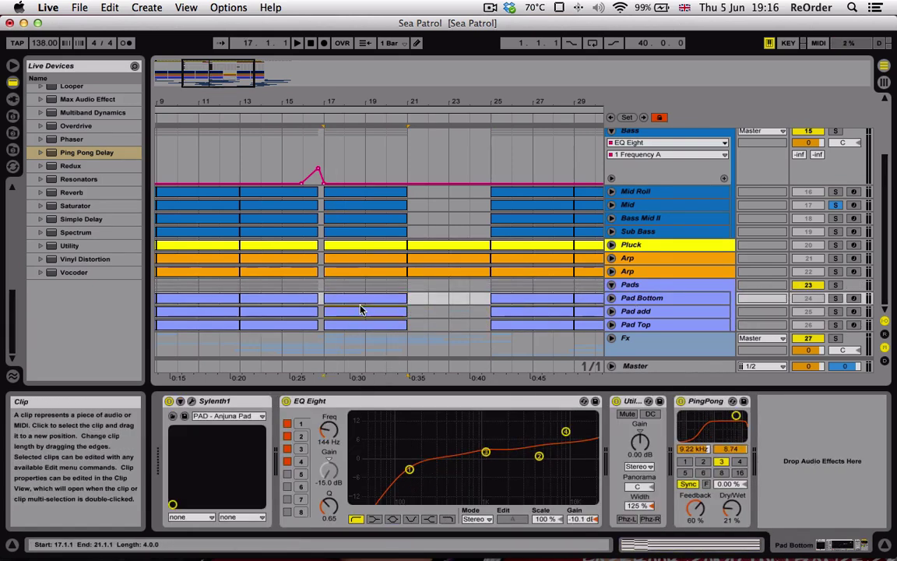
click(360, 310)
click(372, 300)
click(371, 310)
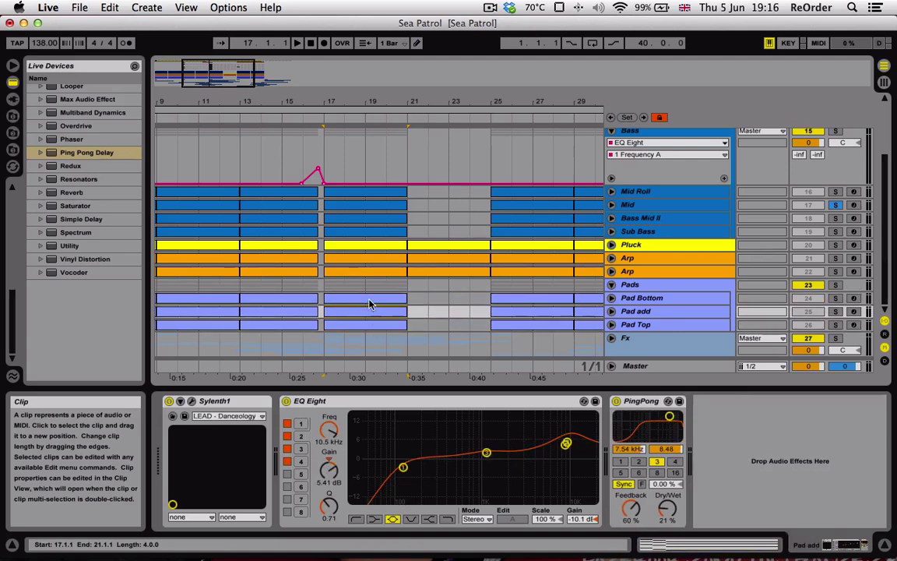
click(362, 325)
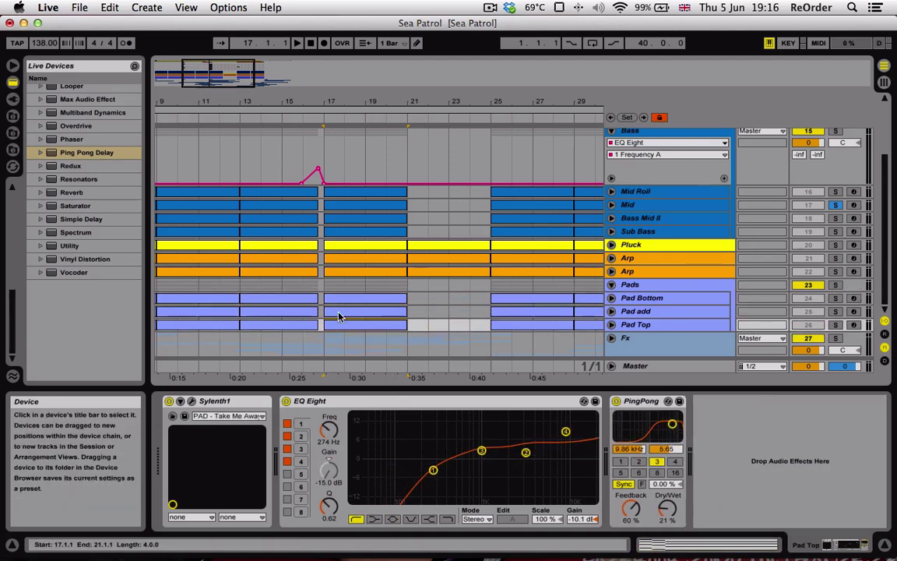
click(347, 300)
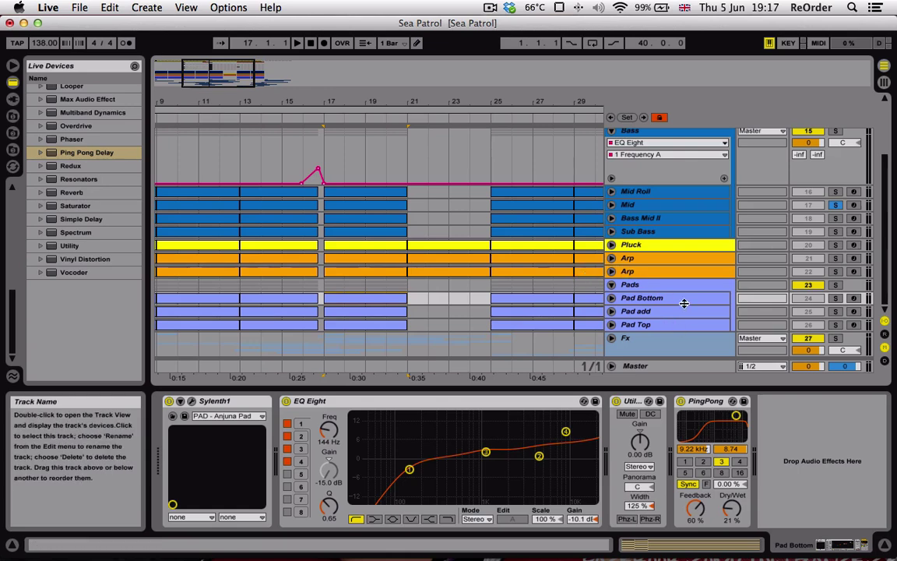
Compare the EQ Eight curves of Mid Roll and Sub Bass with that of Pad Bottom
click(643, 195)
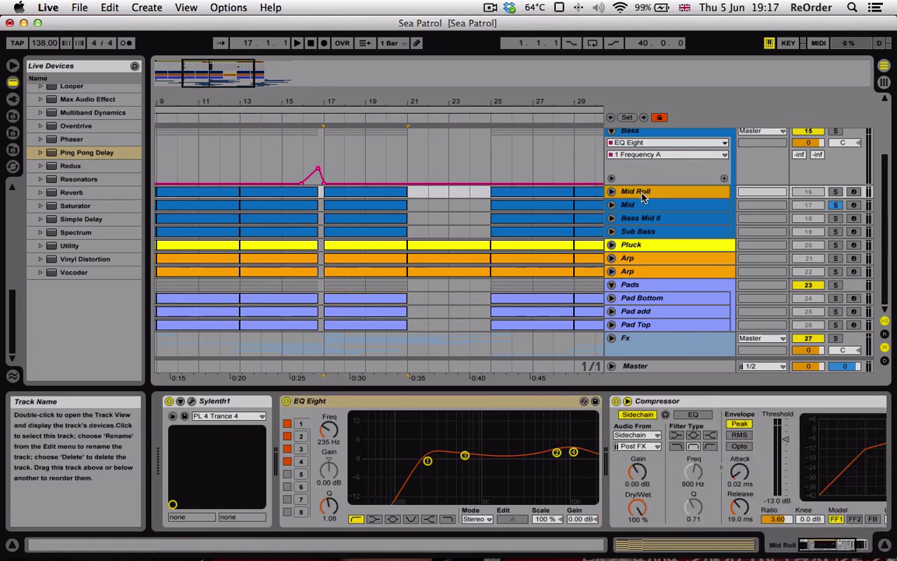
click(660, 233)
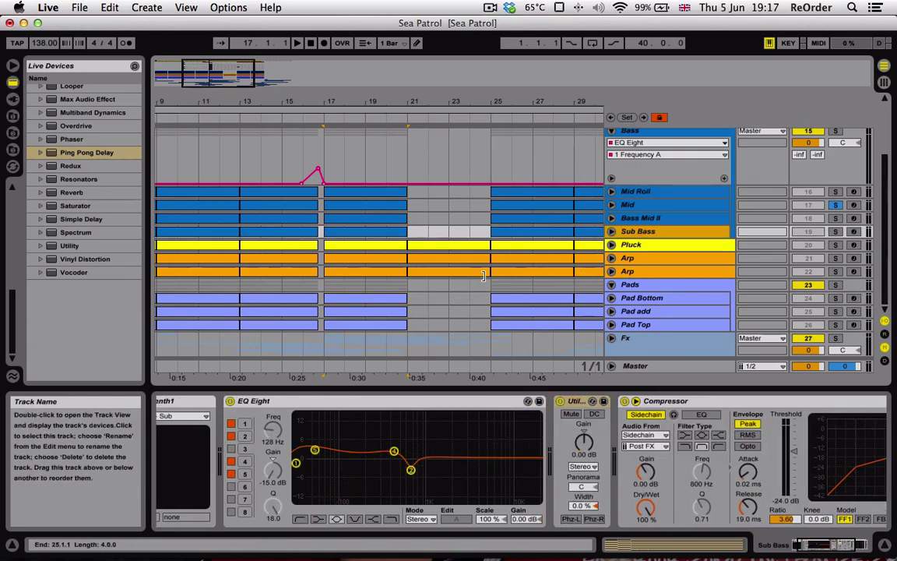
click(656, 303)
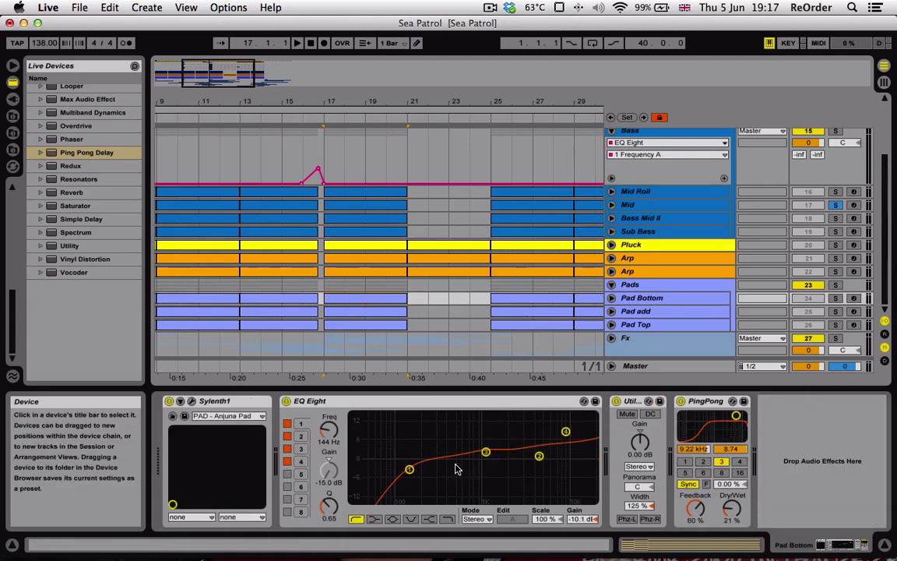
Solo the Pad Bottom track and play it from bar 17
click(557, 308)
click(345, 309)
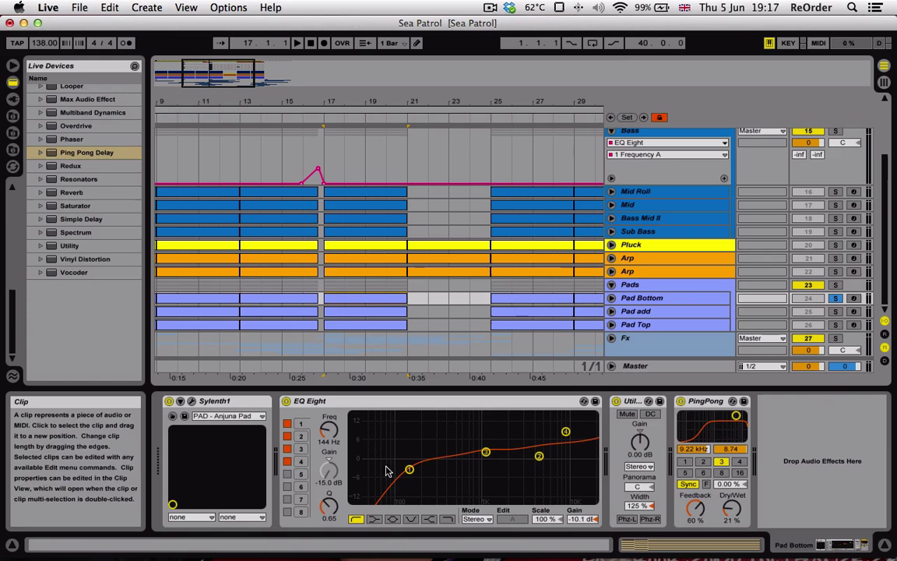
key(space)
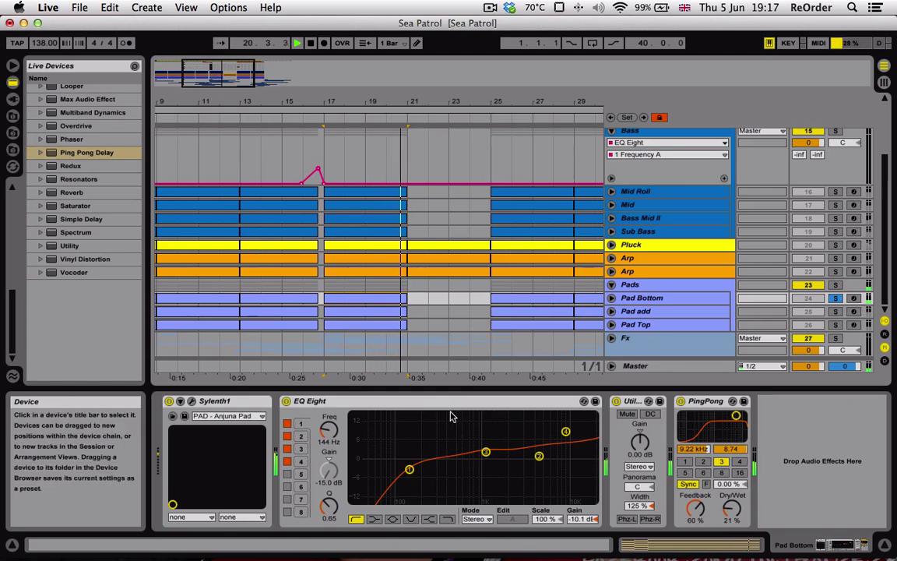
Try Pad Bottom's EQ Eight low cut at 244 Hz during playback, and return it to 144 Hz
click(330, 443)
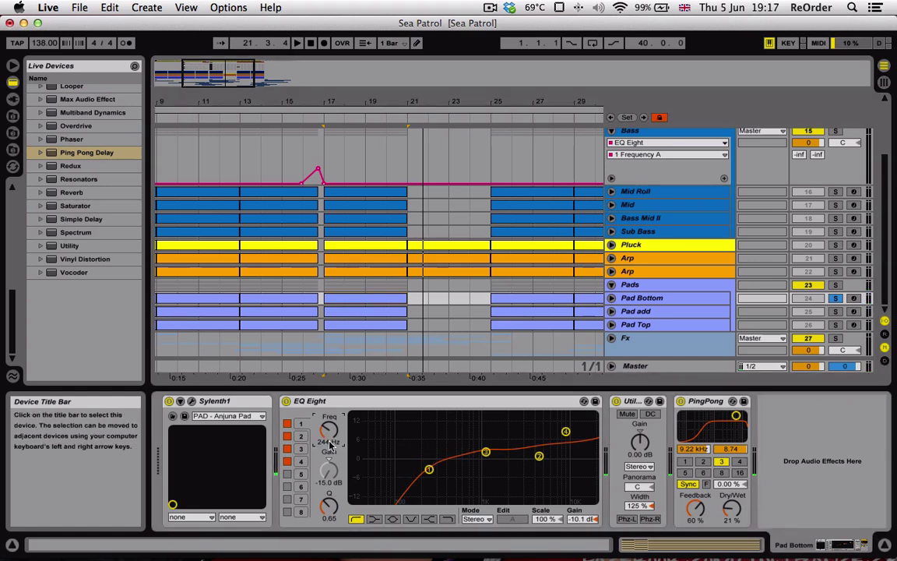
key(space)
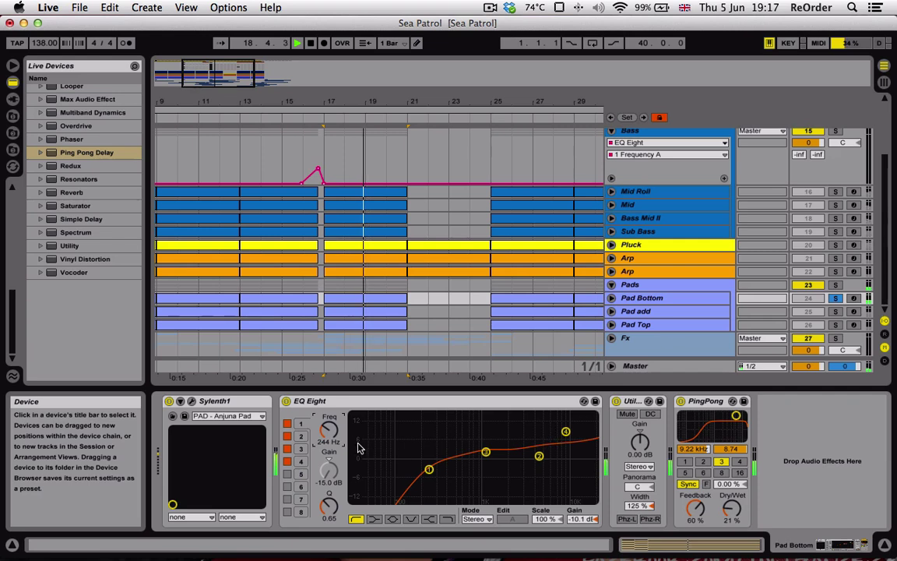
drag(329, 429, 335, 437)
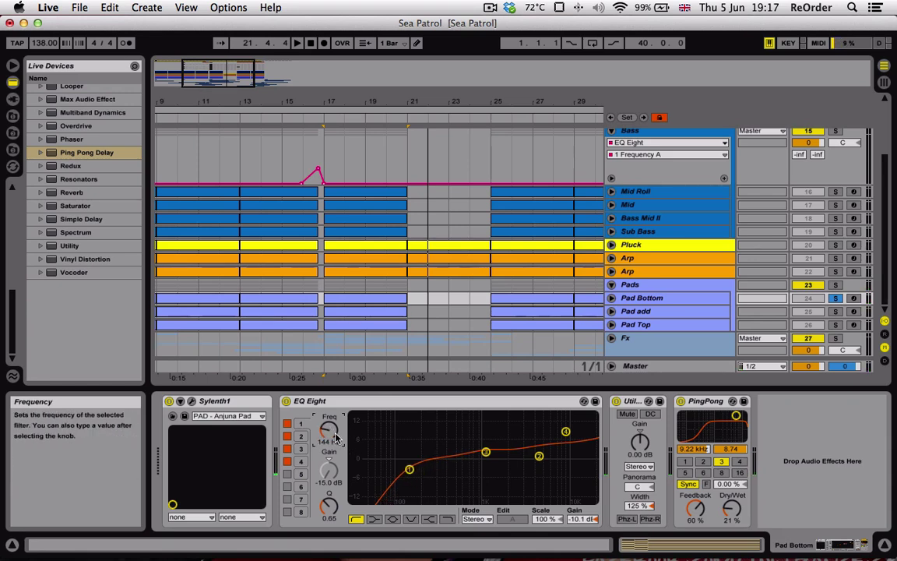
Play Pad Bottom briefly from bar 17 and locate the Utility effect among the Live Devices
key(space)
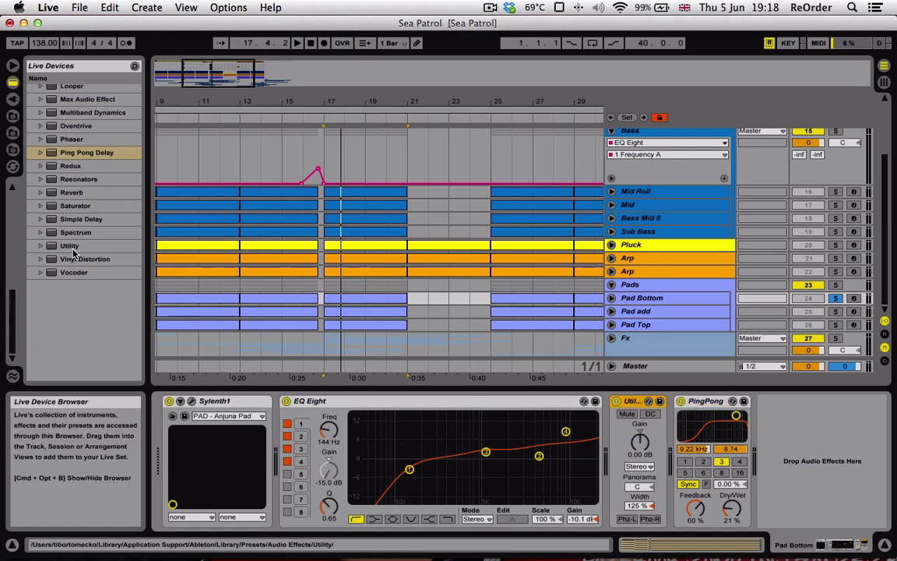
click(47, 246)
click(42, 246)
click(42, 246)
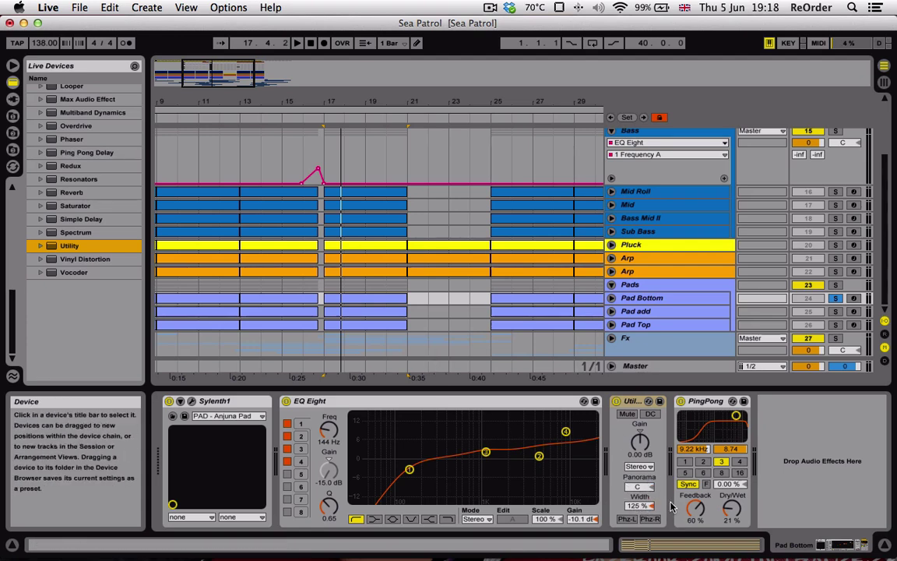
Solo Pad add and Pad Top in turn, and look over the devices on Pad Bottom and Pad Top
click(704, 401)
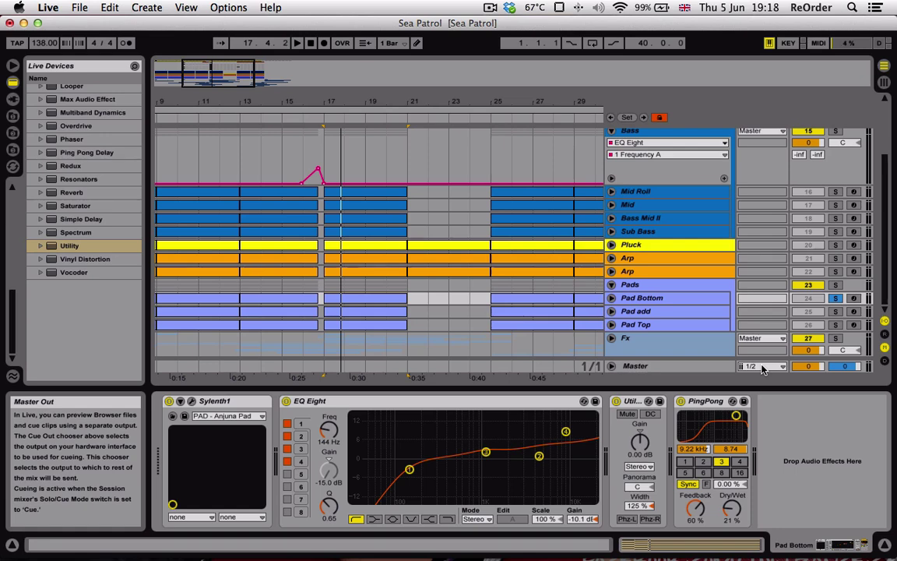
click(344, 311)
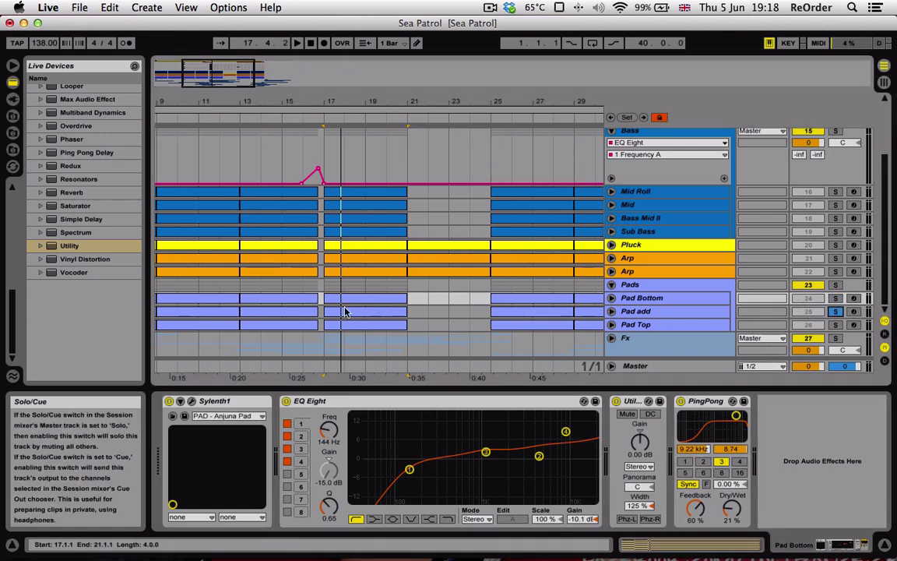
click(368, 324)
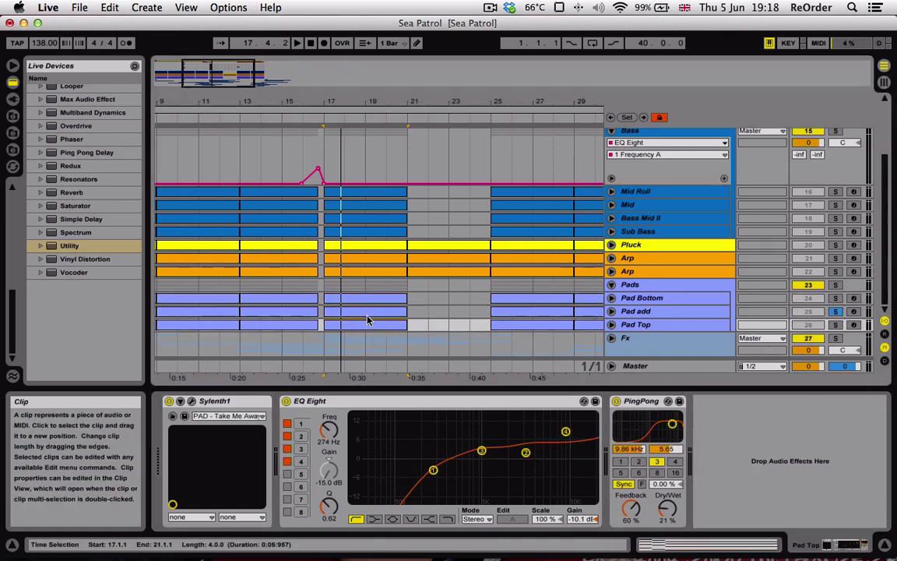
click(834, 324)
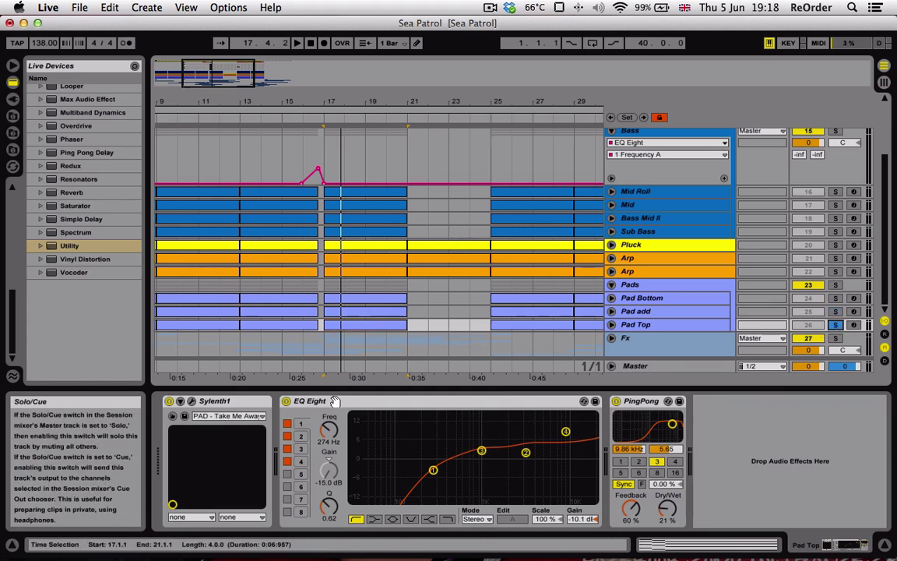
Solo the Pads group and play it from bar 17, muting and re-enabling Pad Top to compare the sound
click(836, 285)
click(372, 300)
key(space)
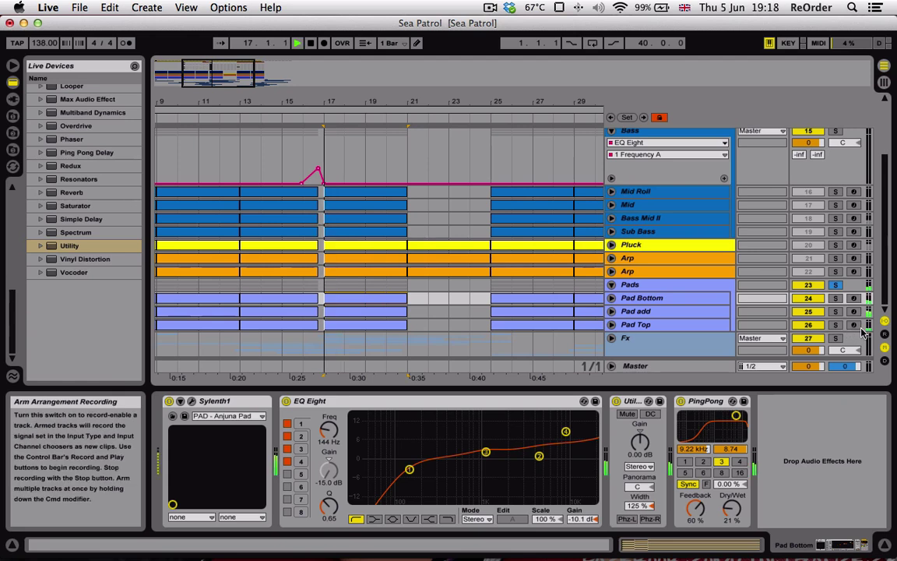
click(810, 325)
click(671, 327)
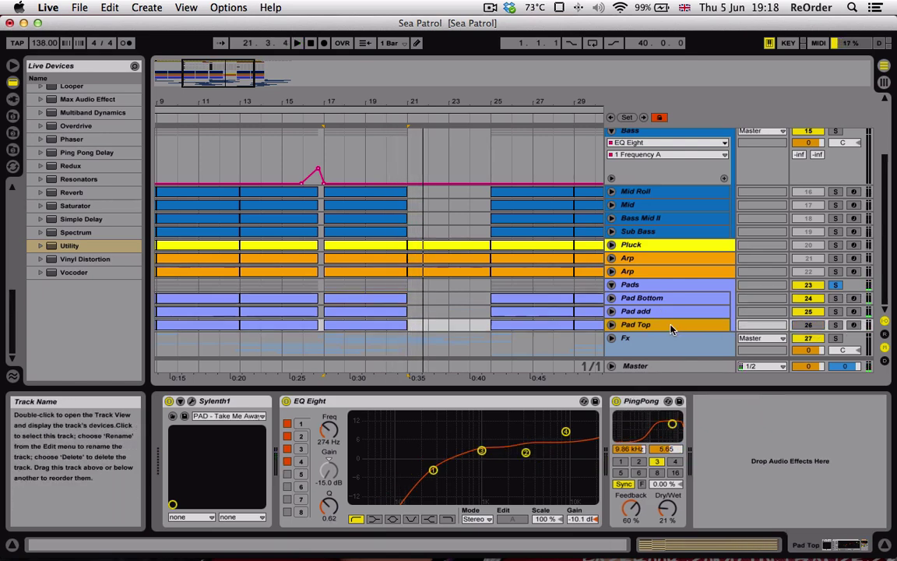
key(space)
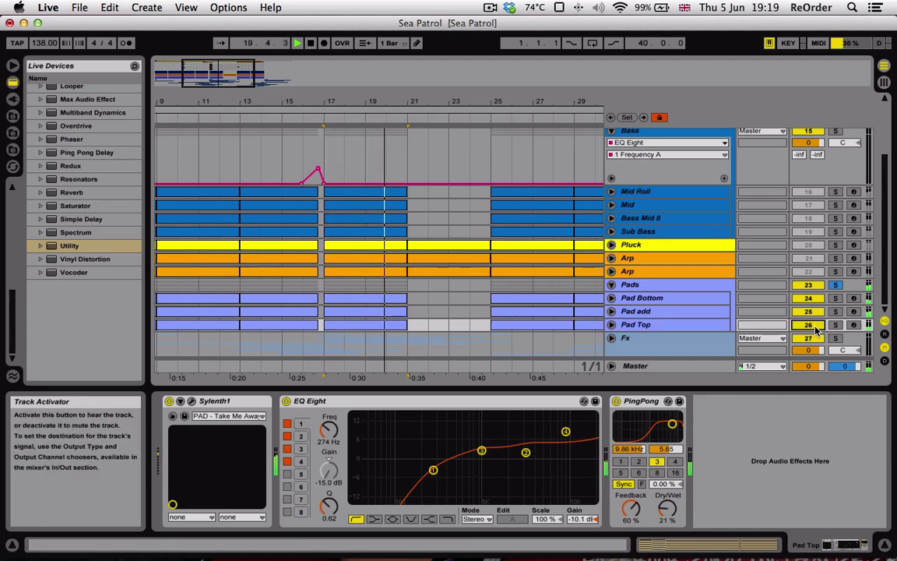
key(space)
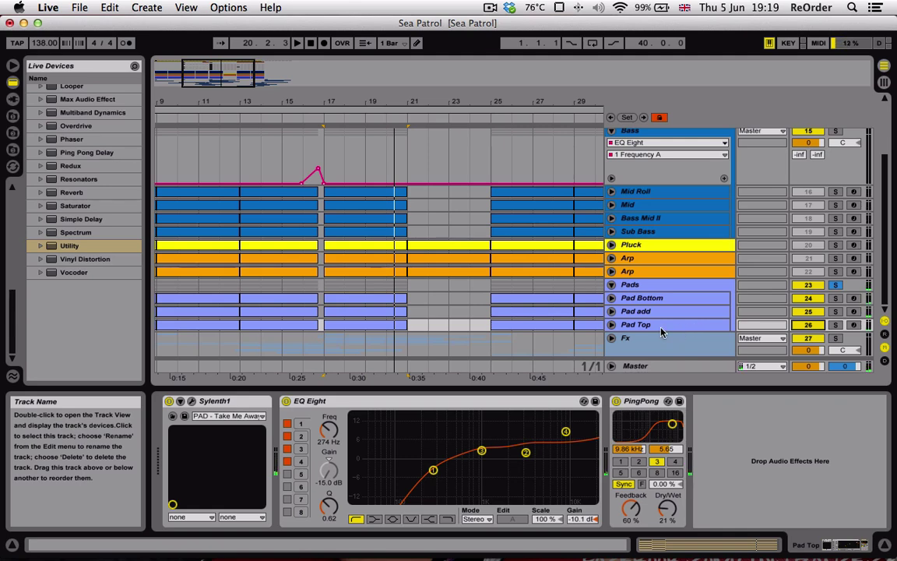
Inspect Pad Top's automation lanes, fold the track again, and locate the Pad Bottom clip at bar 25
click(612, 324)
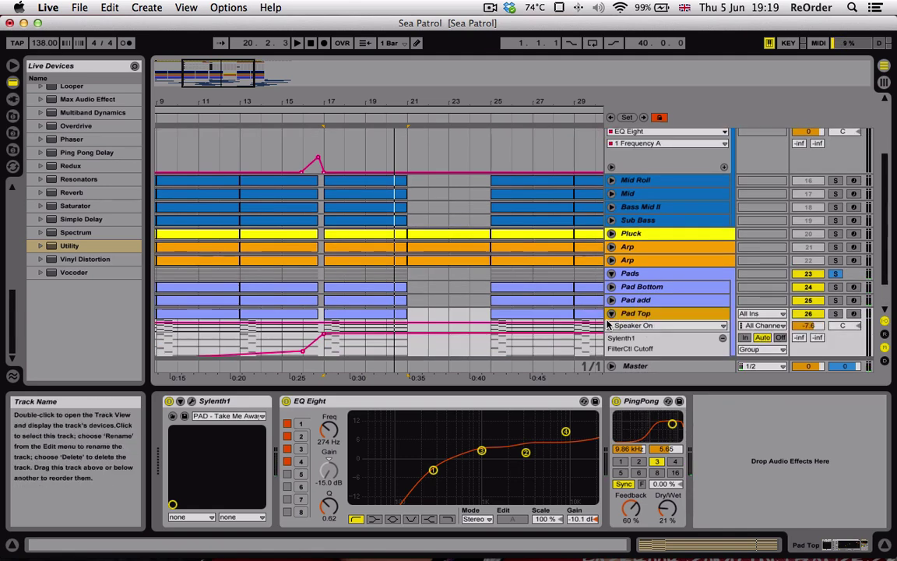
click(612, 314)
click(374, 260)
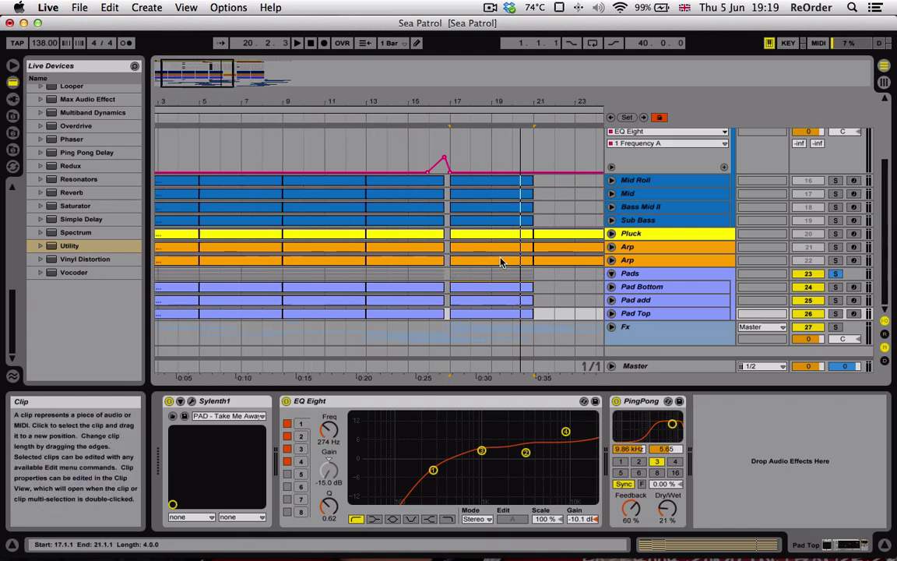
scroll(483, 272, right, 5)
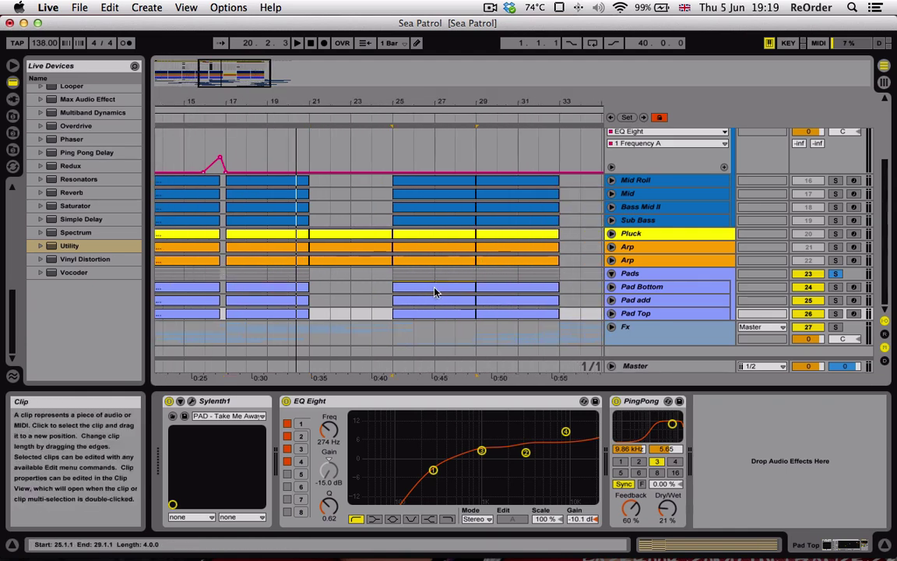
click(434, 288)
scroll(523, 312, right, 3)
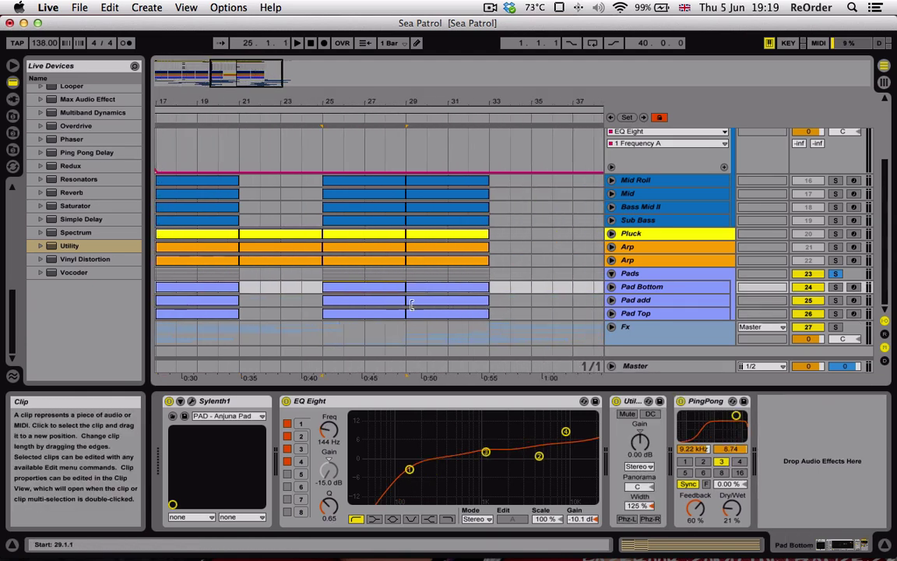
Compare the EQ Eight settings of the three pad tracks and examine bands 4, 3 and 2 on Pad Bottom
click(645, 299)
click(652, 288)
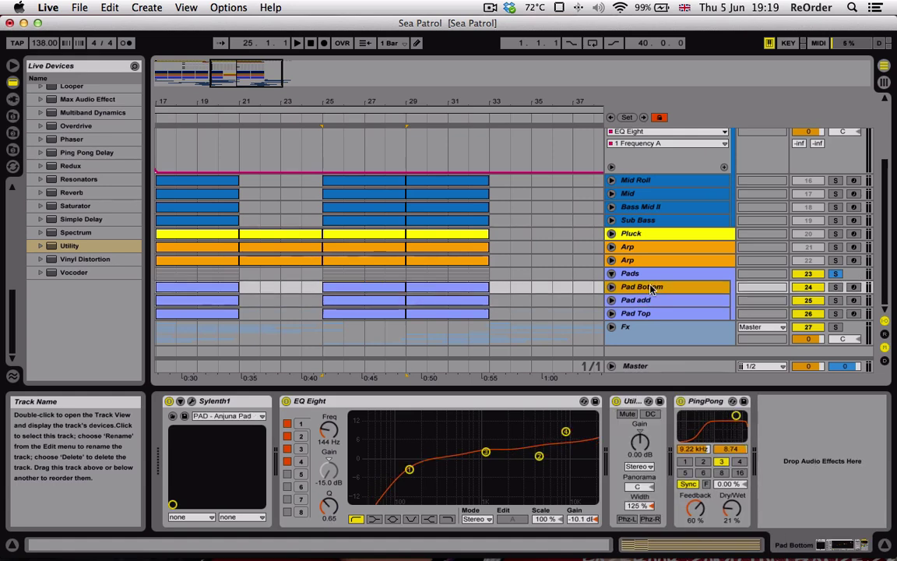
click(650, 314)
click(645, 288)
click(566, 431)
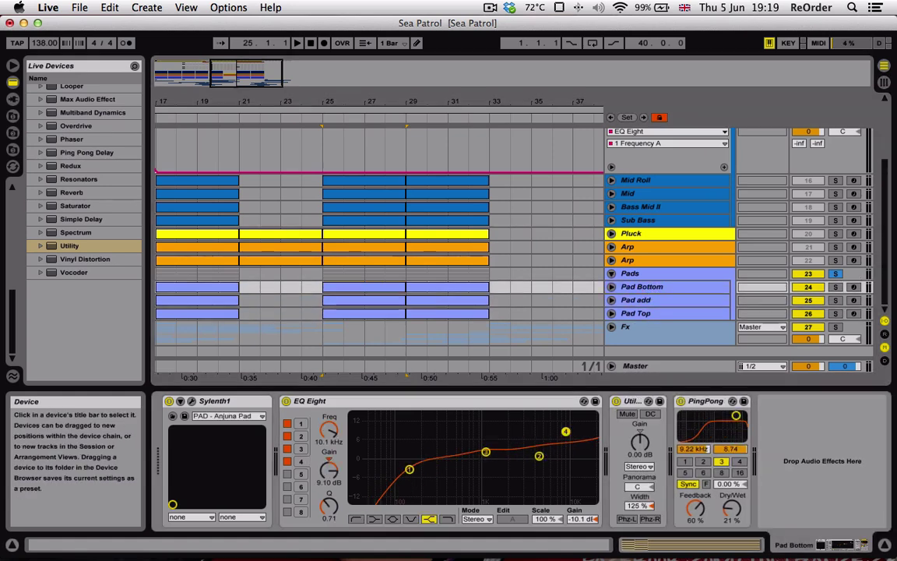
click(486, 452)
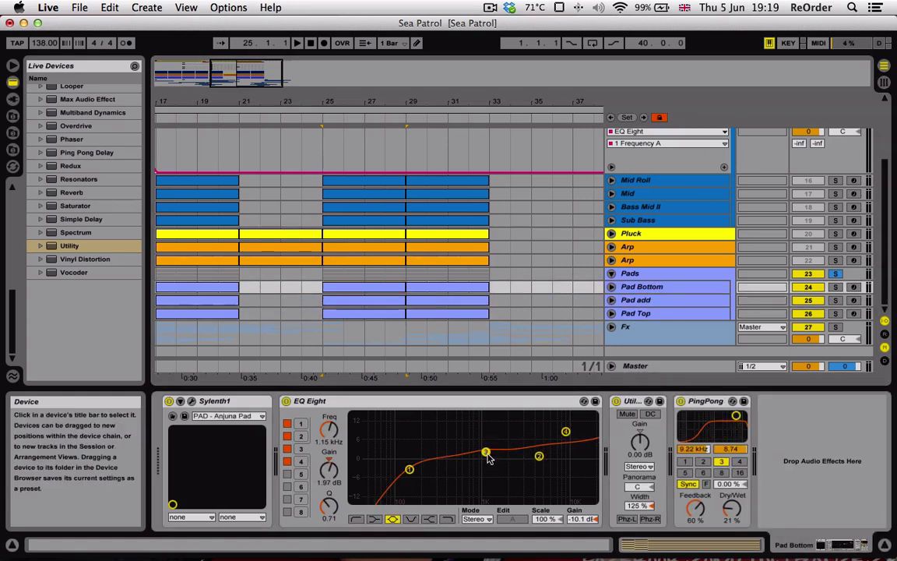
click(538, 456)
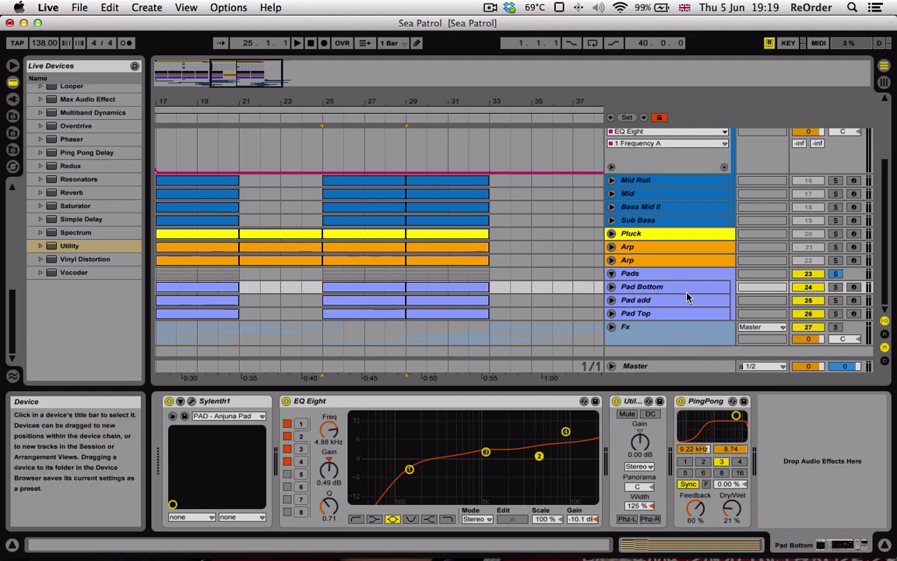
Solo Pad Bottom, play it from bar 17, and set its EQ Eight band 4 to 8.98 kHz and 10.6 dB
click(436, 291)
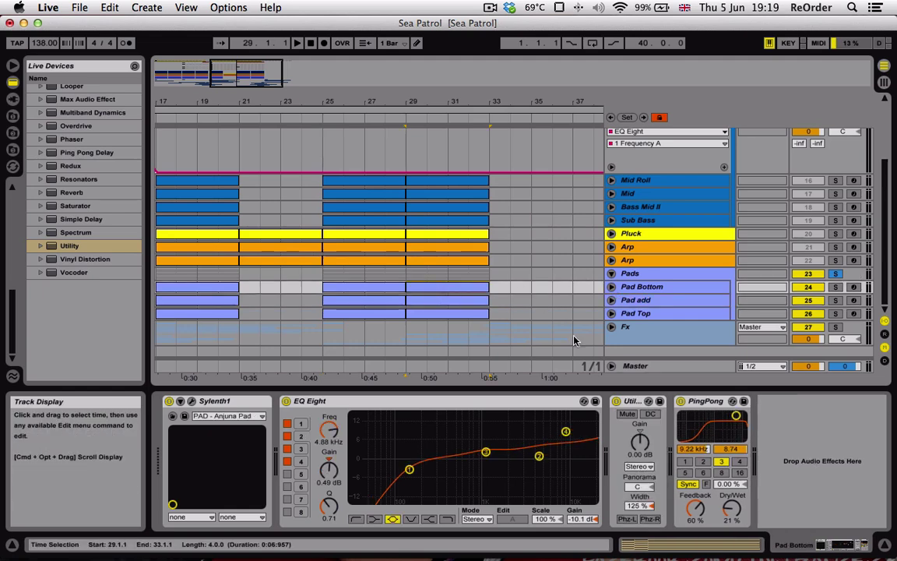
click(686, 301)
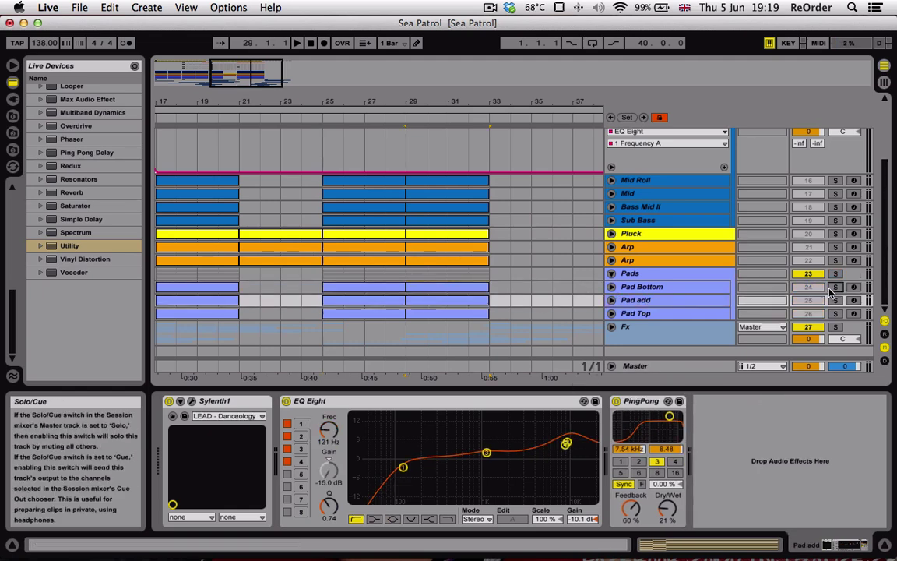
click(446, 289)
key(space)
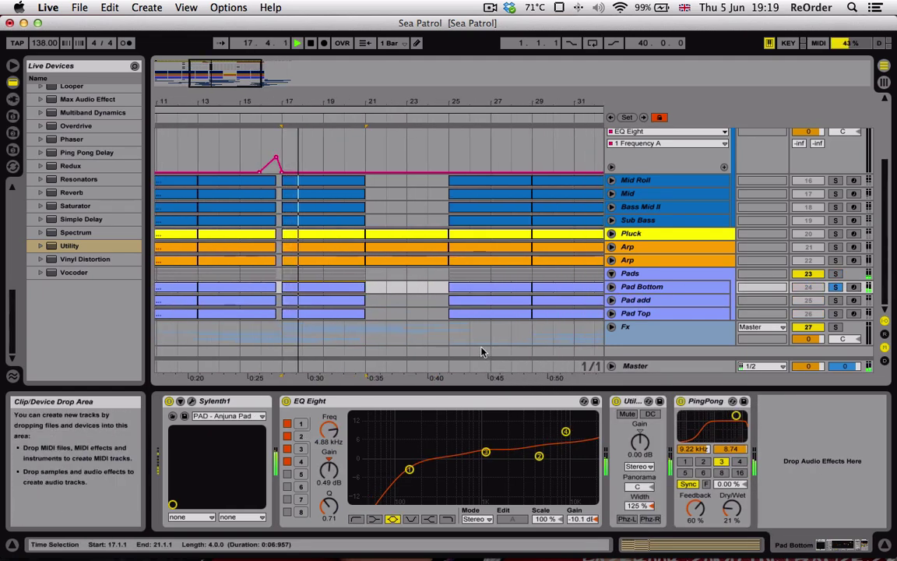
click(567, 434)
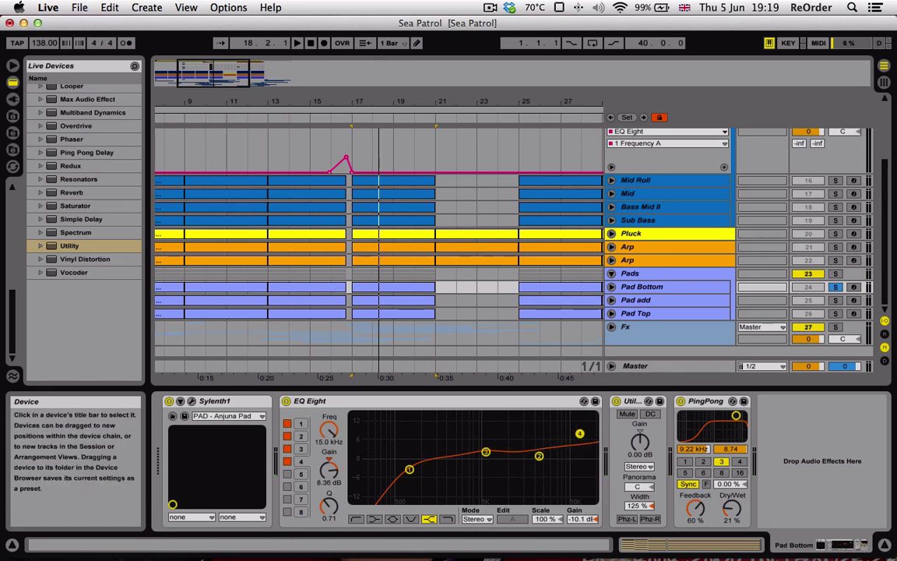
drag(579, 433, 562, 428)
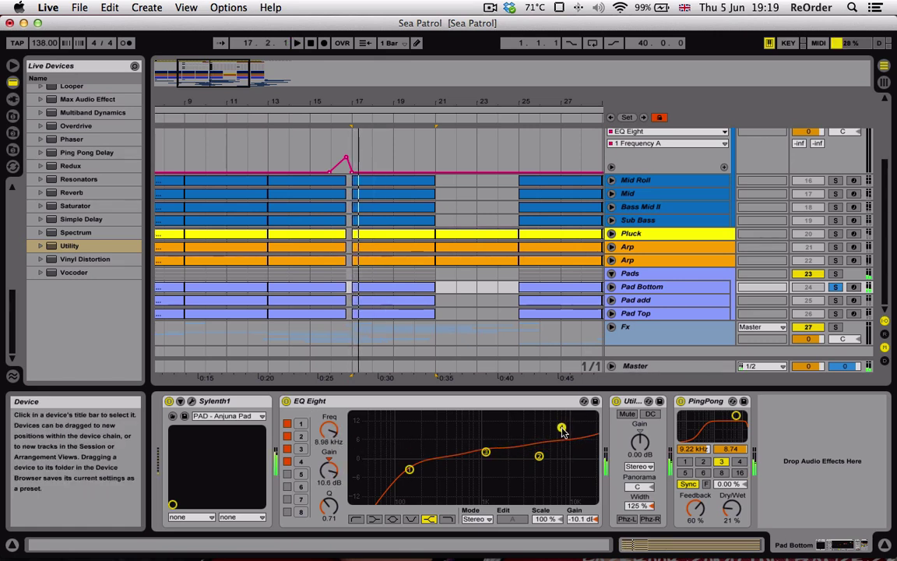
Raise the Osc B2 volume to 3.90 in Part B of Pad Bottom's Sylenth1 during playback, and close the synth window
click(190, 400)
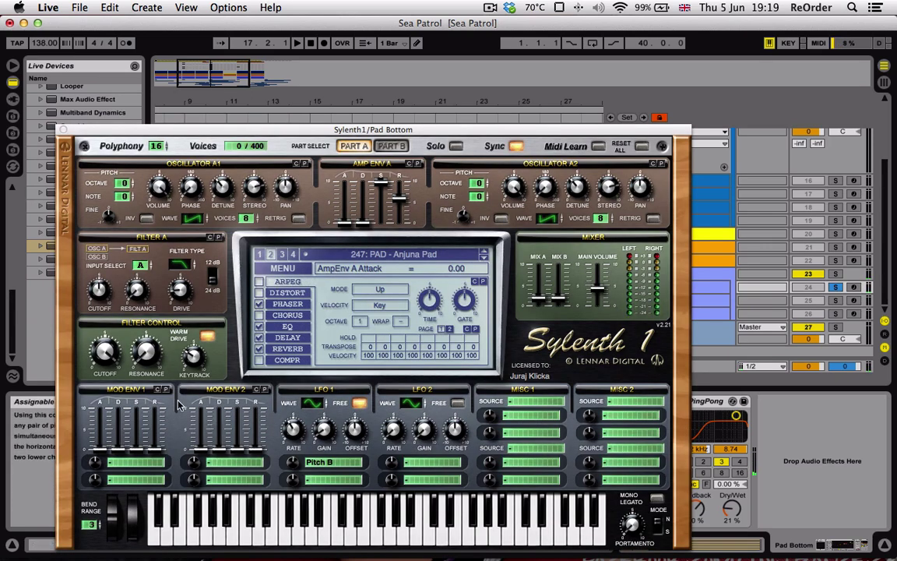
click(397, 149)
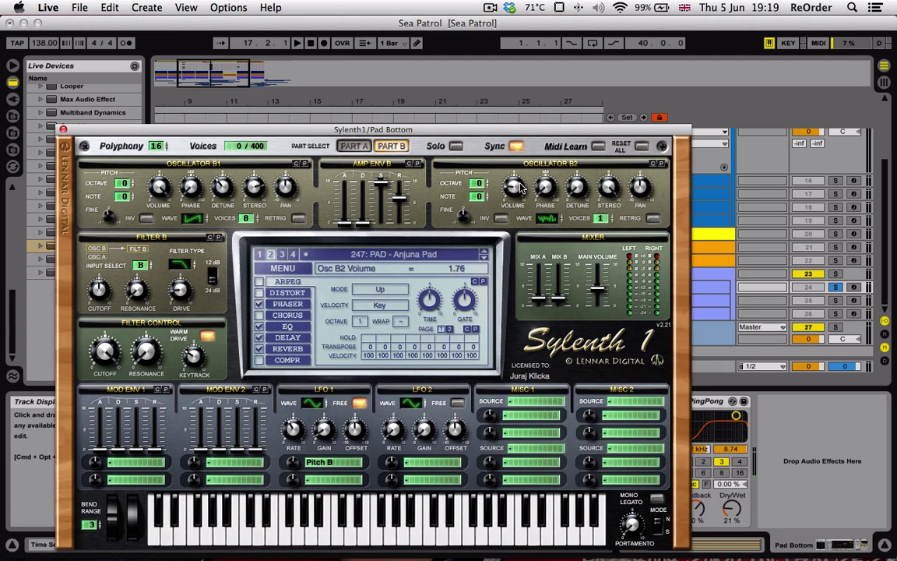
key(space)
scroll(520, 168, up, 3)
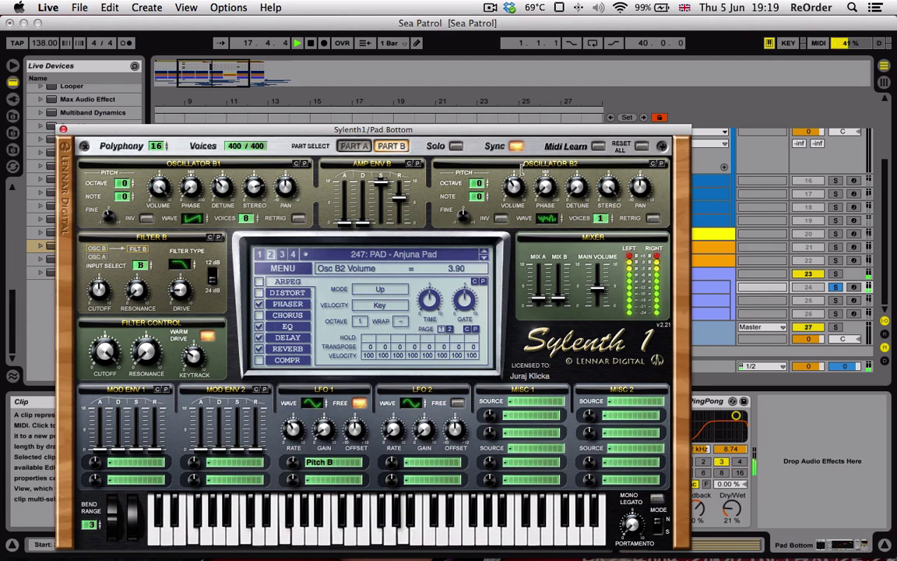
click(63, 130)
Examine the device chains of Pad add, Pad Top and Pluck, comparing their EQ Eight curves
click(651, 301)
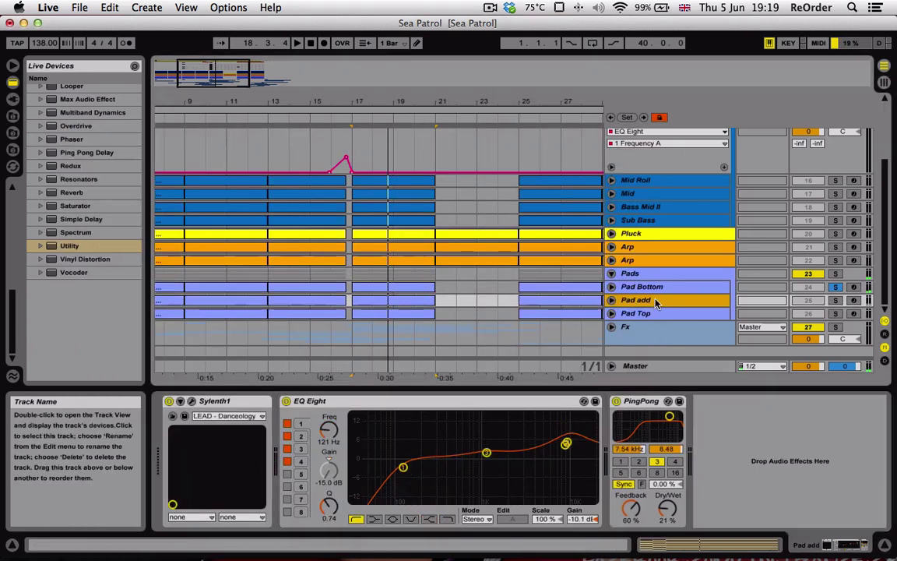
click(407, 308)
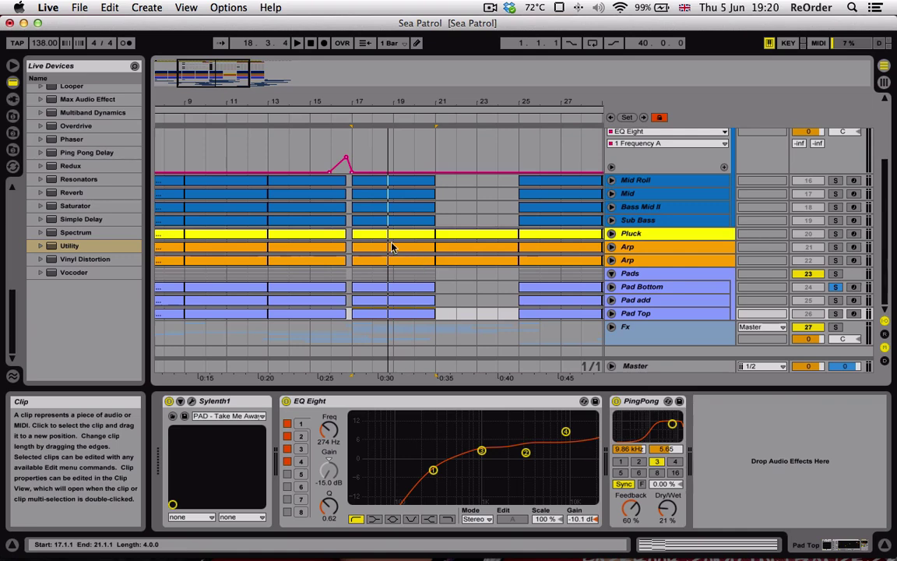
click(414, 237)
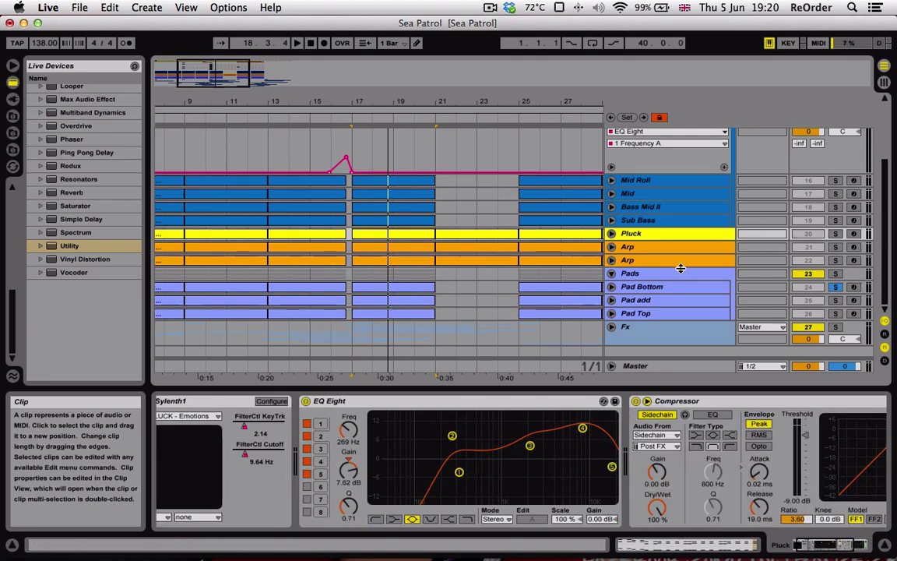
scroll(680, 268, up, 5)
scroll(756, 286, down, 5)
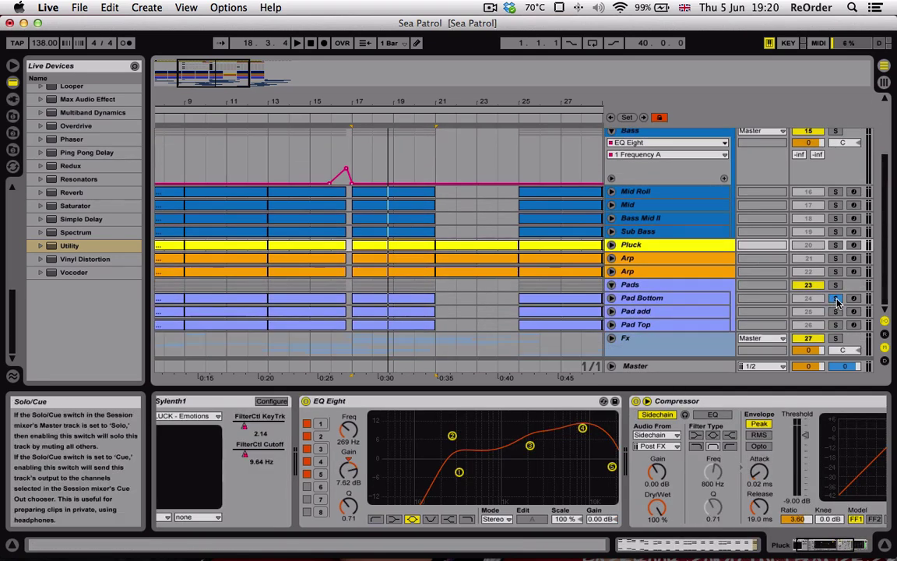
Unsolo Pad Bottom and select bars 17 to 21 on the Kick track
click(835, 299)
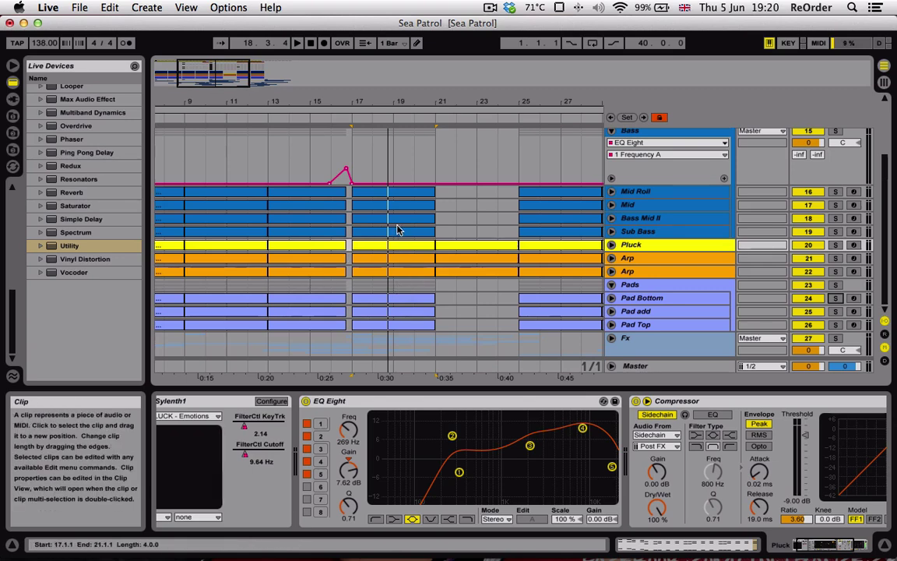
scroll(414, 231, up, 5)
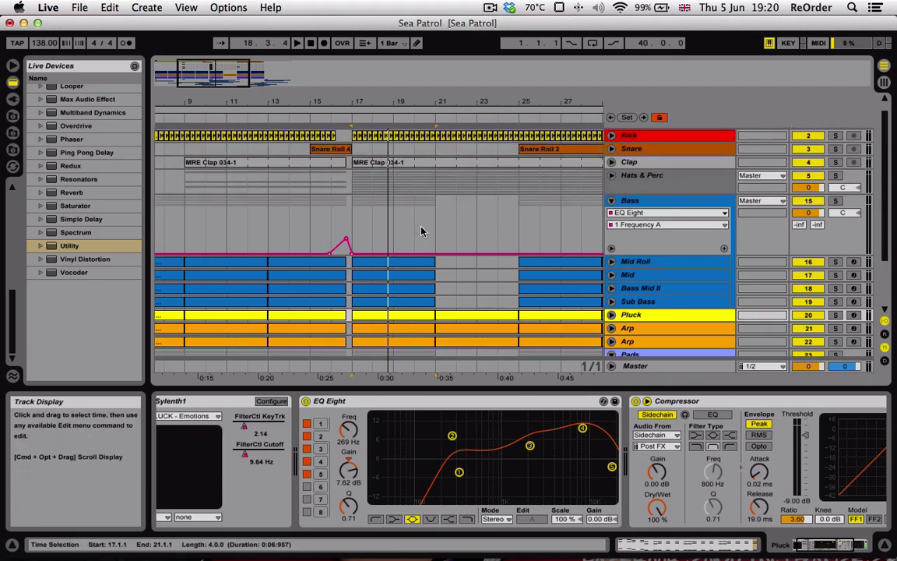
click(355, 230)
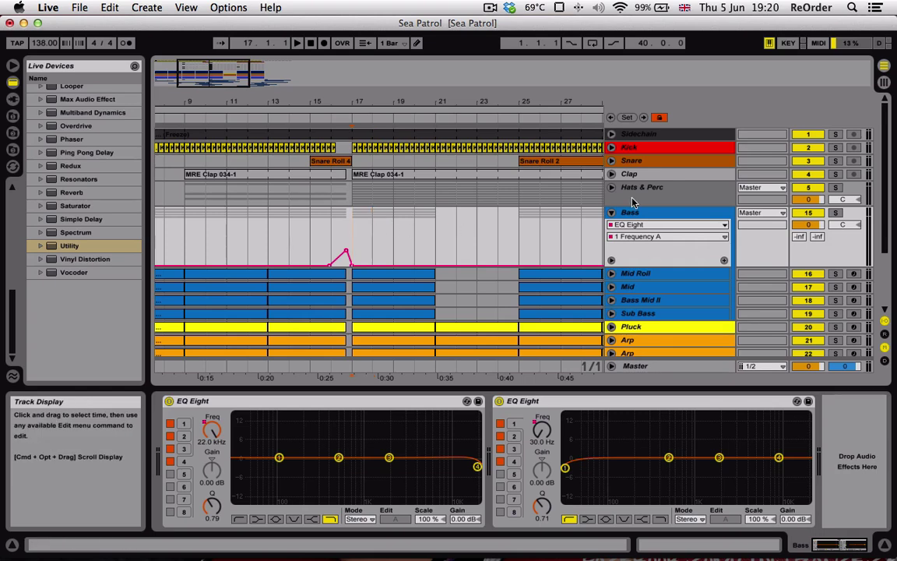
drag(352, 148, 442, 148)
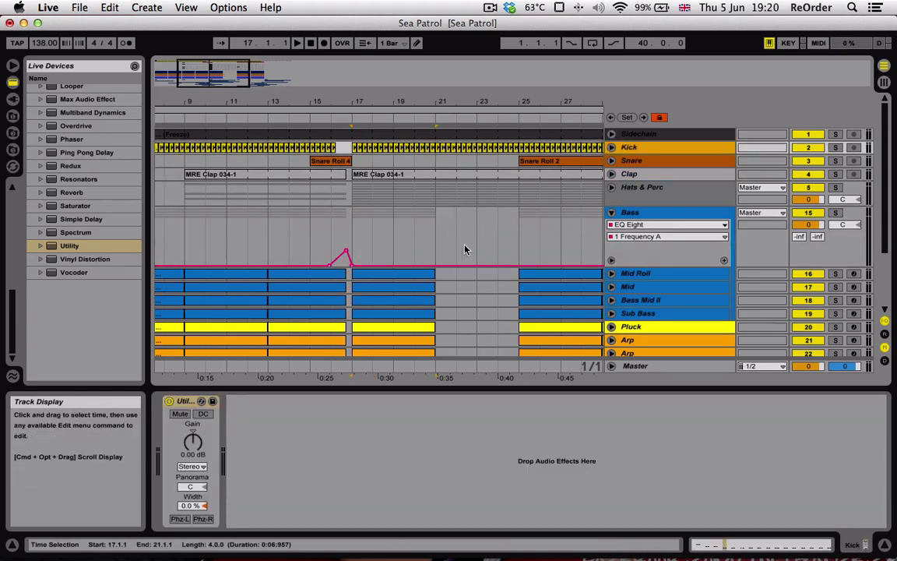
Fold the Bass group and reduce its track height to a single row
click(611, 212)
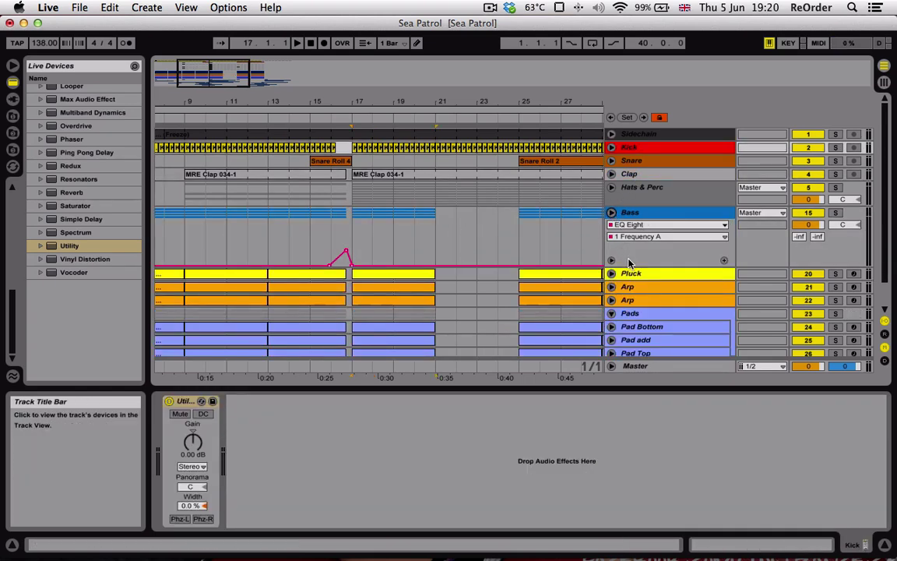
drag(628, 266, 645, 215)
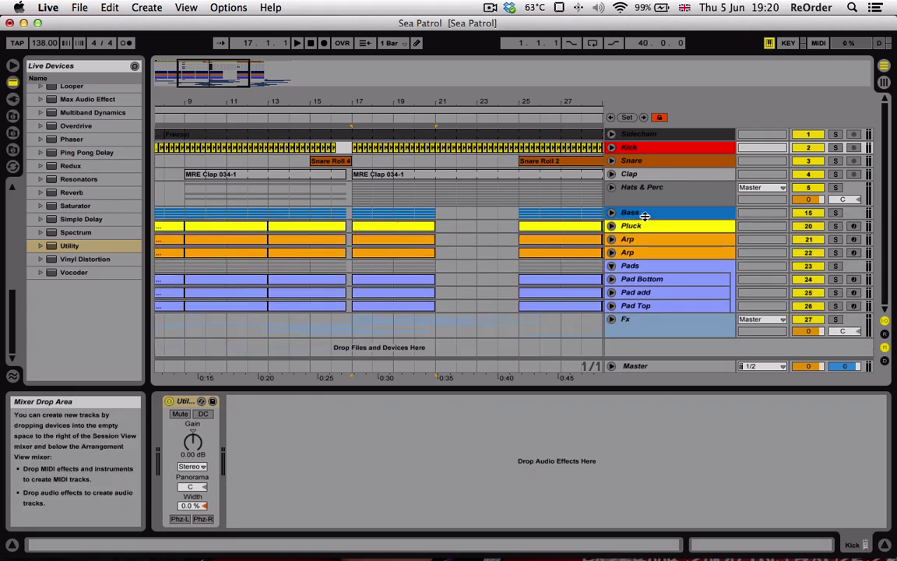